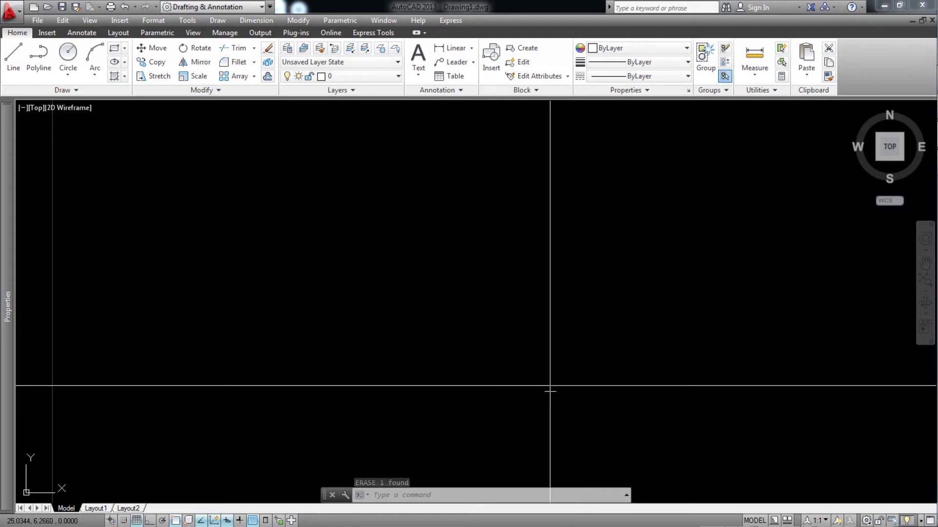
# Step: Draw a rectangle near the centre of the drawing
pyautogui.click(125, 49)
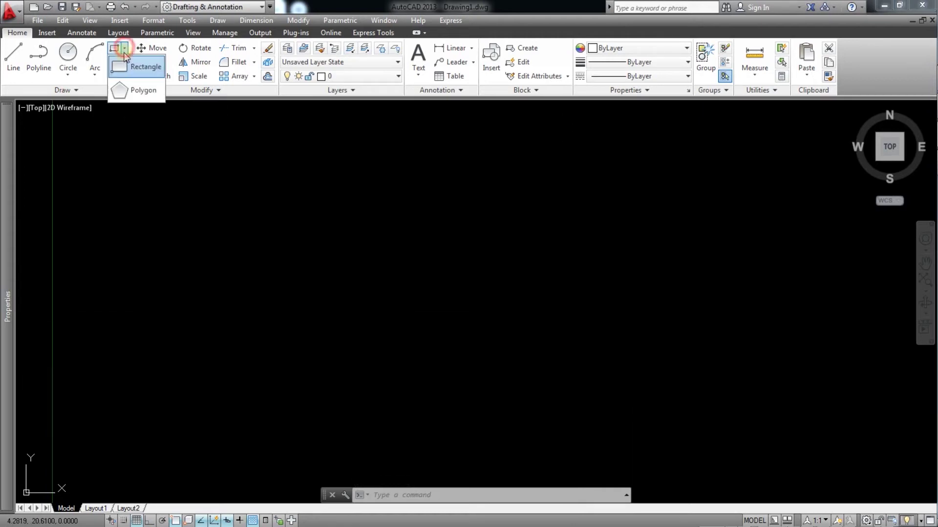
pyautogui.click(129, 68)
pyautogui.click(306, 231)
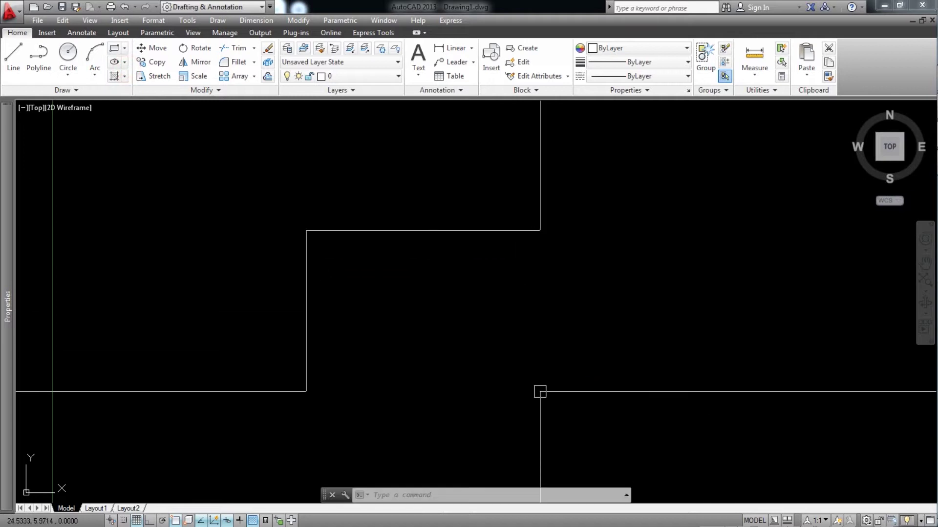
pyautogui.click(540, 392)
# Step: Split the rectangle into four panes with vertical and horizontal lines through its edge midpoints
pyautogui.click(13, 54)
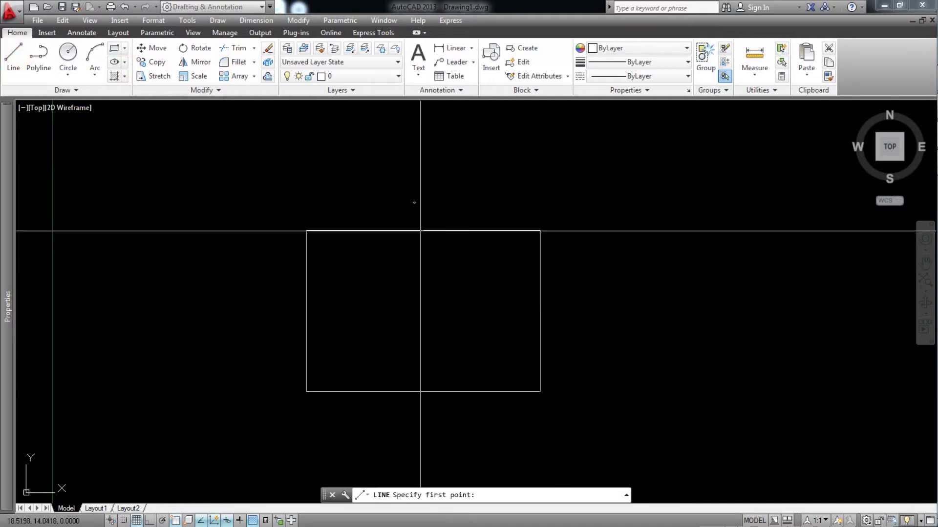
pyautogui.click(422, 230)
pyautogui.click(423, 391)
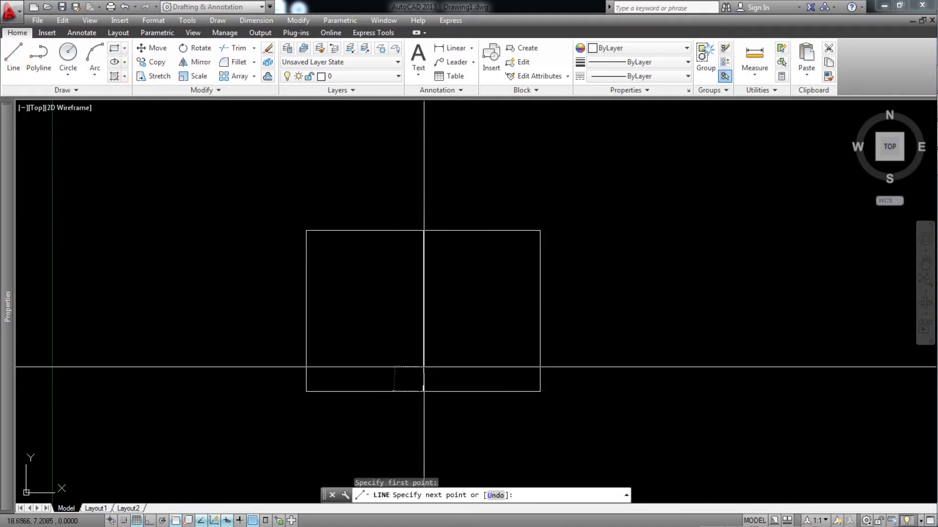
pyautogui.press('Return')
pyautogui.press('Return')
pyautogui.click(307, 311)
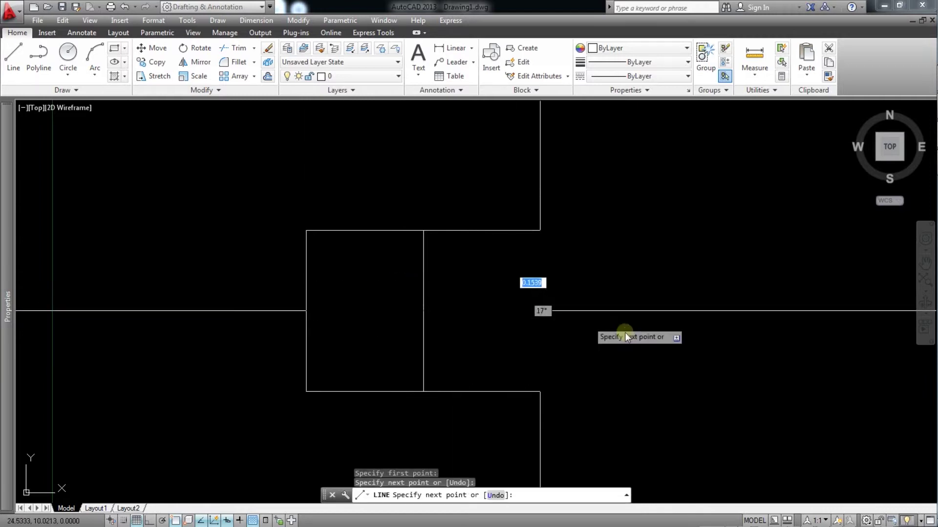
pyautogui.click(540, 310)
pyautogui.press('Return')
pyautogui.click(47, 32)
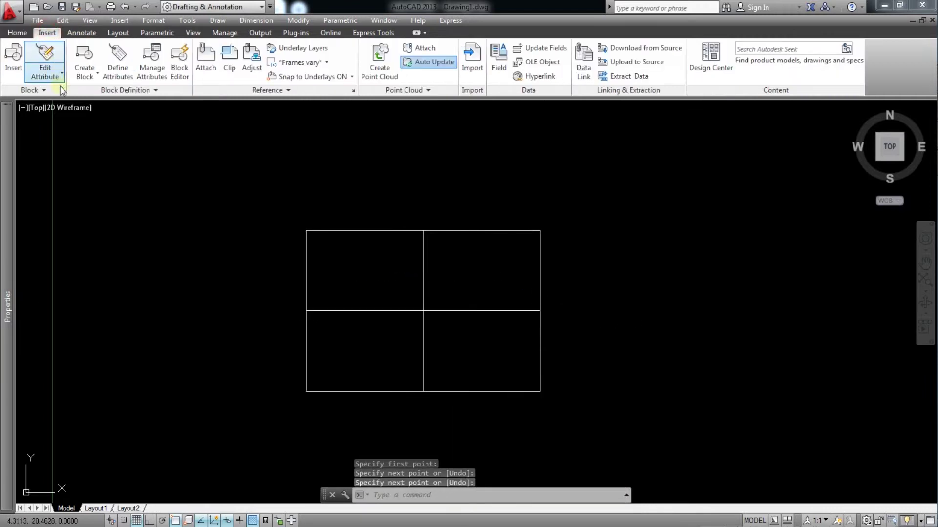
# Step: Start a new block definition and select the rectangle and both dividing lines
pyautogui.click(87, 74)
pyautogui.click(101, 92)
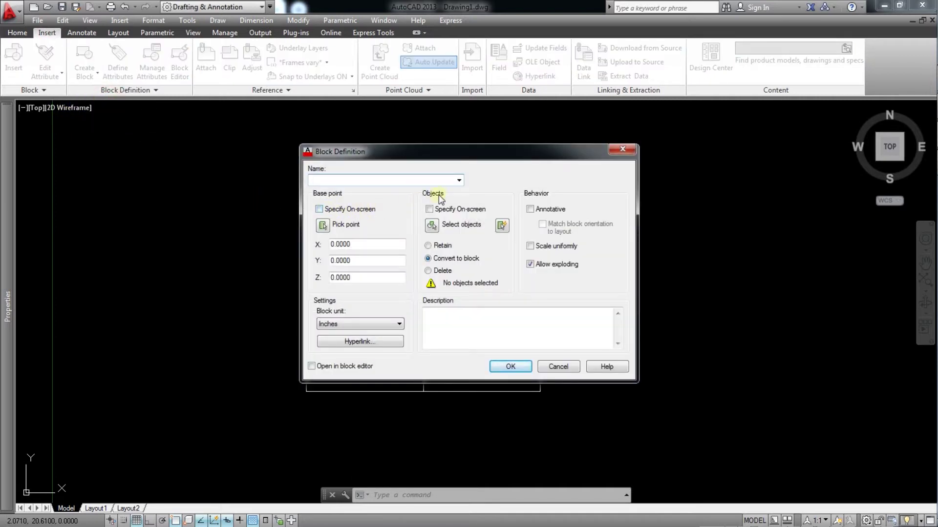
pyautogui.moveTo(444, 161); pyautogui.dragTo(243, 151)
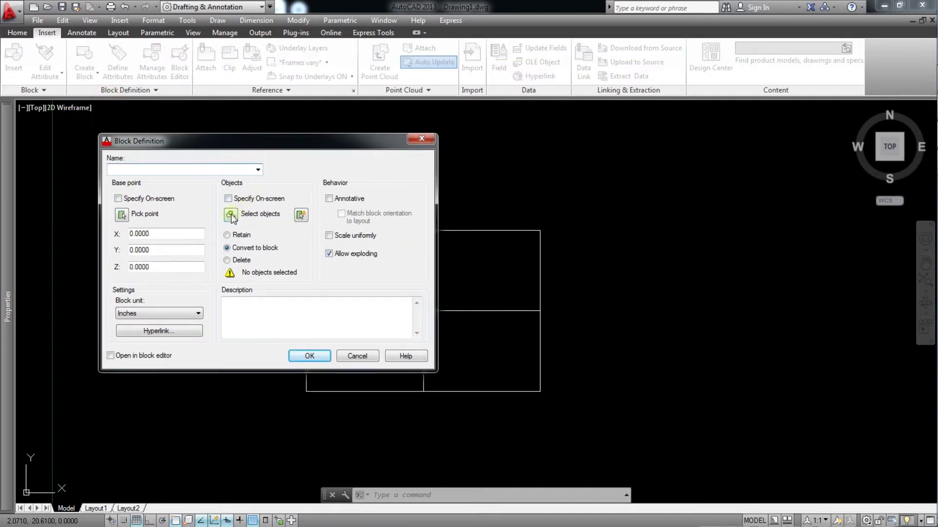
pyautogui.click(232, 217)
pyautogui.click(596, 388)
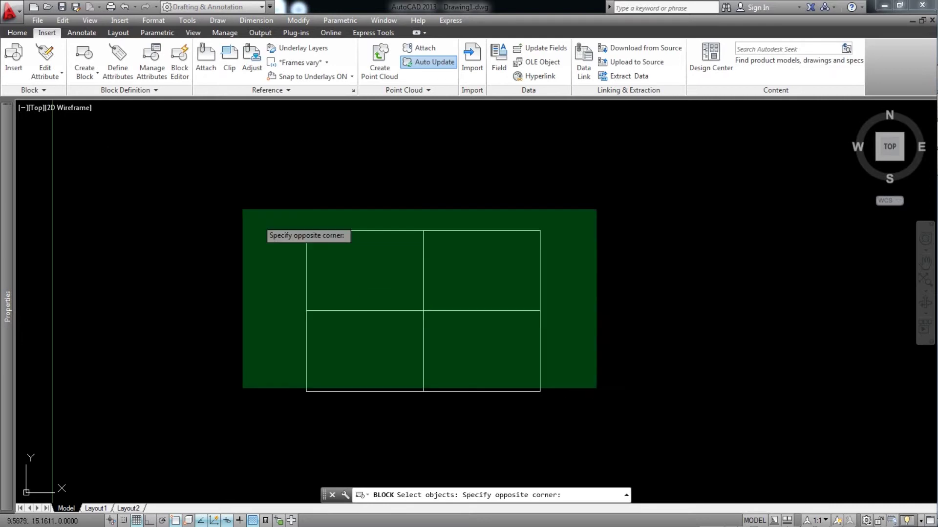
pyautogui.click(588, 359)
pyautogui.click(609, 428)
pyautogui.click(276, 188)
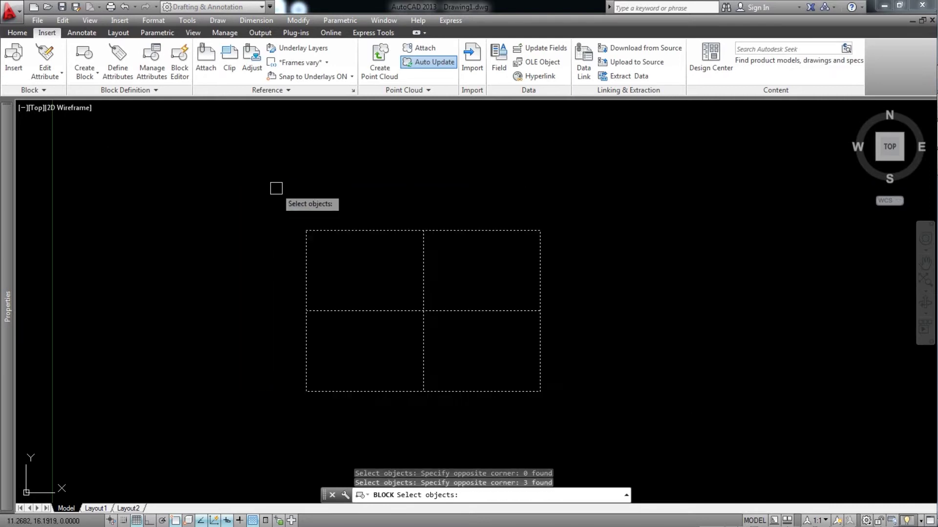
pyautogui.press('Return')
pyautogui.write('123')
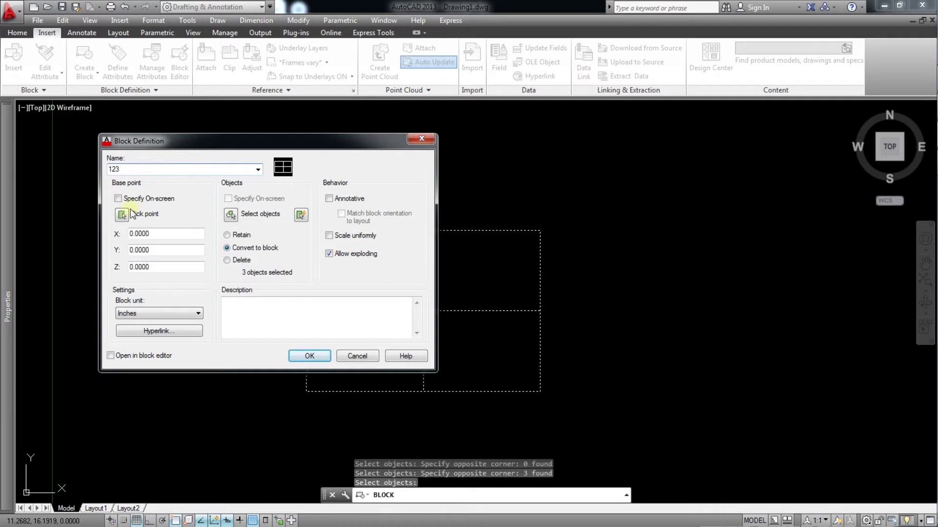
# Step: Base block 123 at the grid centre, confirm it, then start a new drawing
pyautogui.click(121, 214)
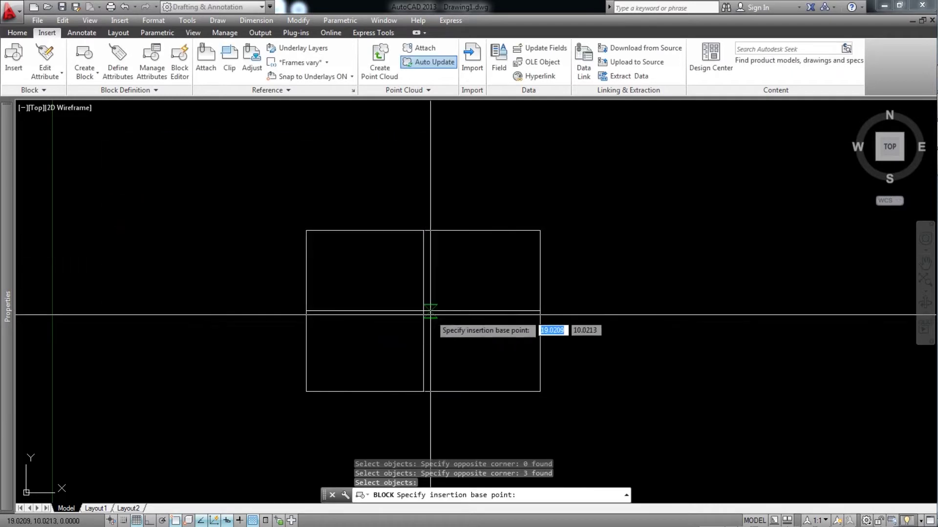
pyautogui.click(422, 310)
pyautogui.click(310, 351)
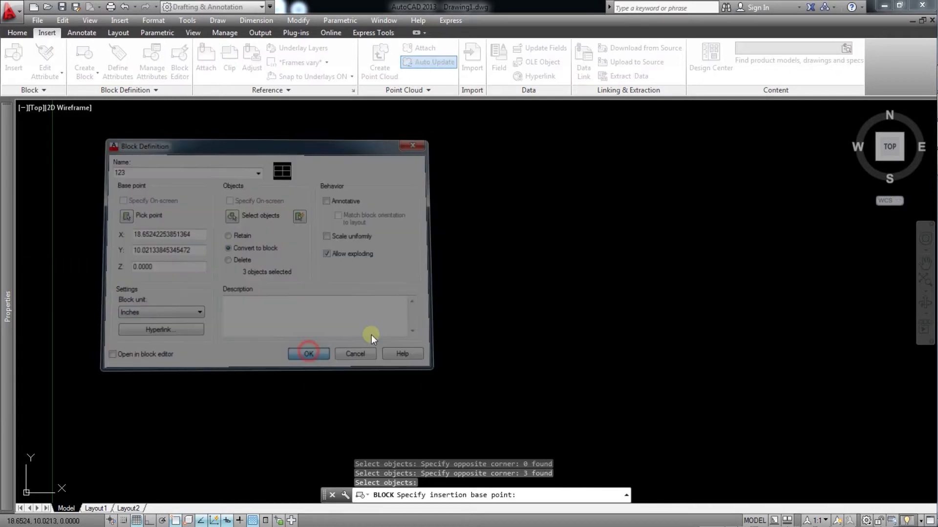
pyautogui.press('Escape')
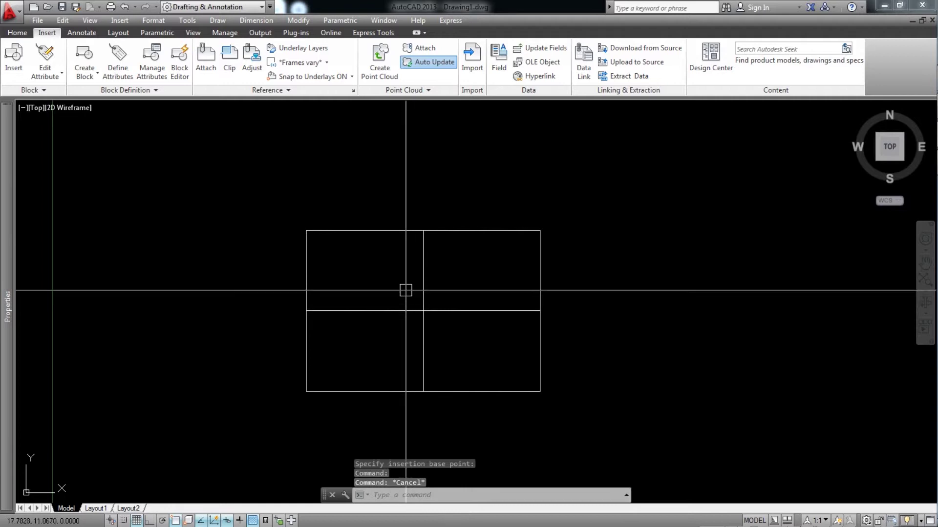
pyautogui.hotkey('ctrl', 'n')
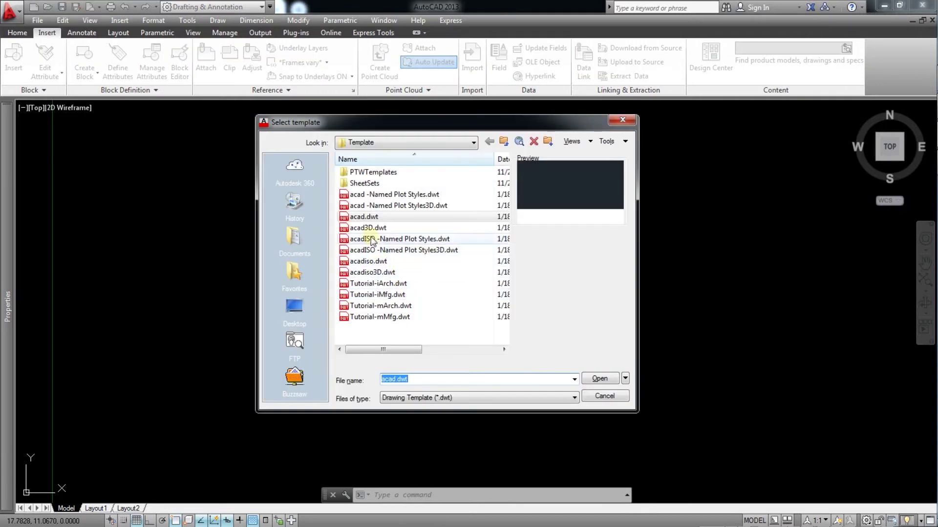
# Step: Open two new blank drawings from the acad.dwt template
pyautogui.click(600, 379)
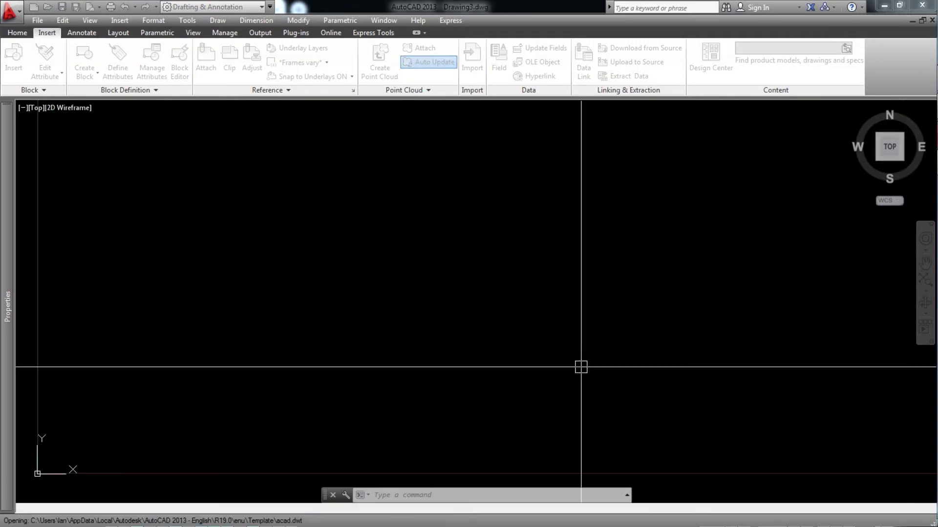
pyautogui.hotkey('ctrl', 'n')
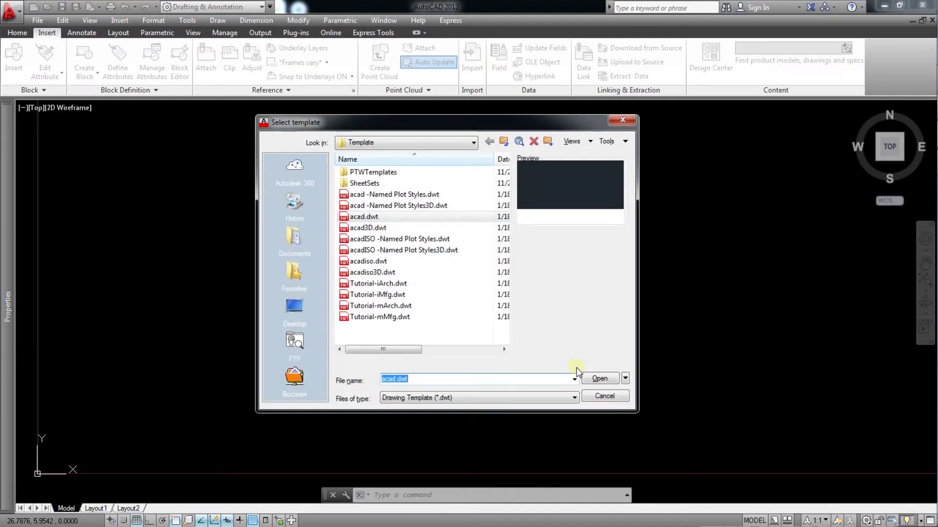
pyautogui.click(589, 378)
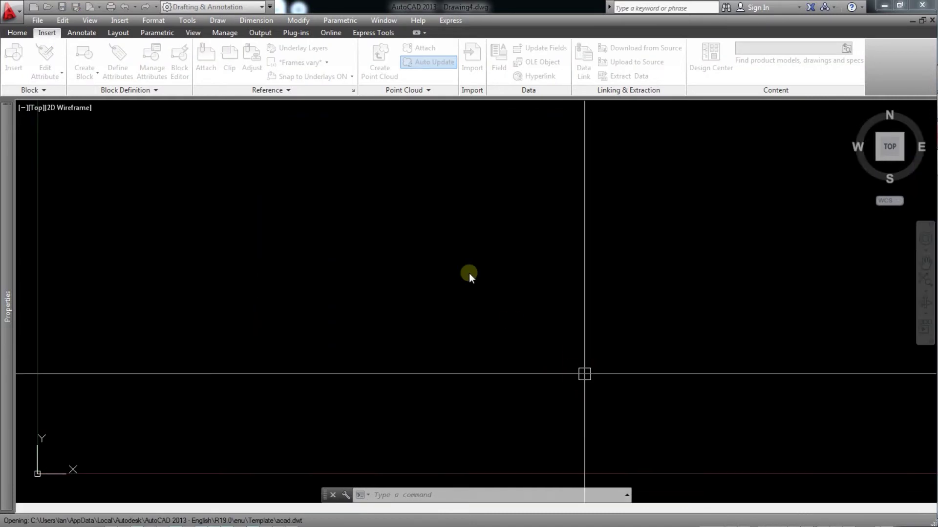
# Step: Return to Drawing1 and select the four-pane grid block
pyautogui.click(381, 21)
pyautogui.click(402, 166)
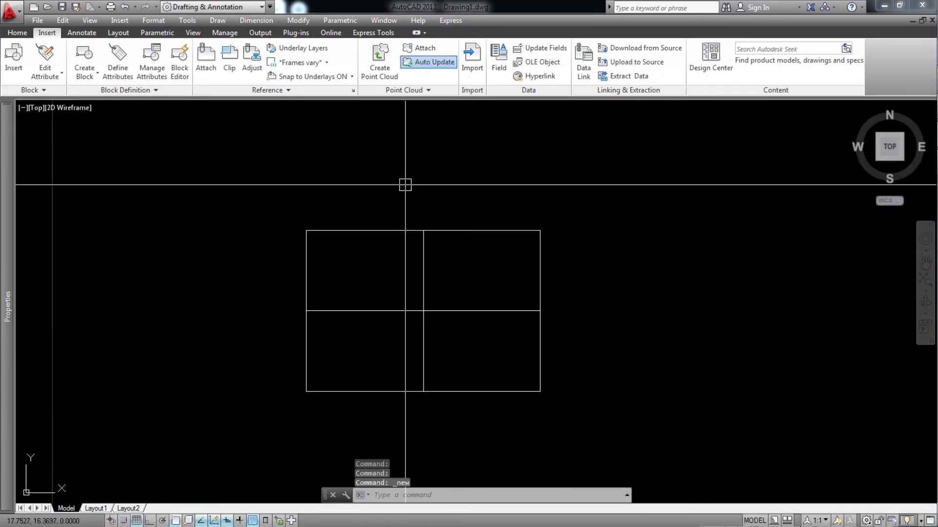
pyautogui.click(356, 226)
pyautogui.click(332, 242)
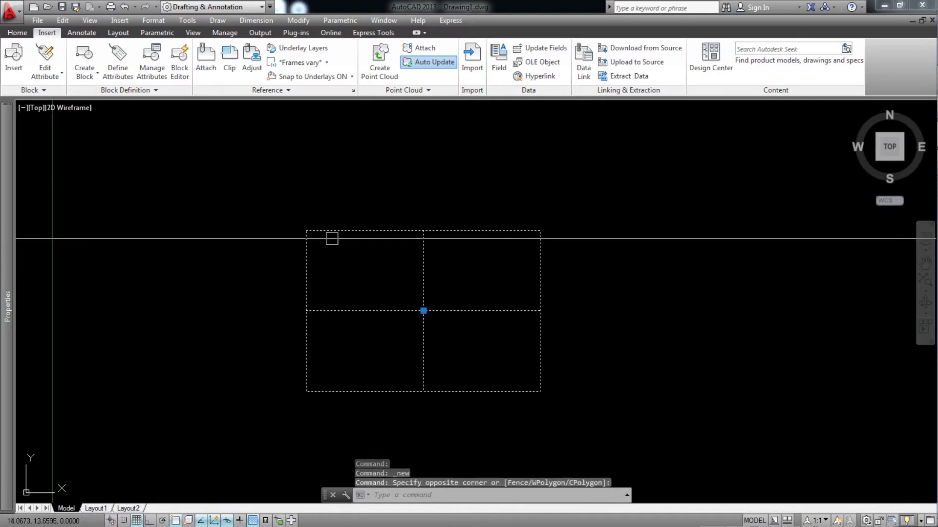
# Step: Copy the grid block and paste it into Drawing3
pyautogui.click(42, 22)
pyautogui.moveTo(63, 21)
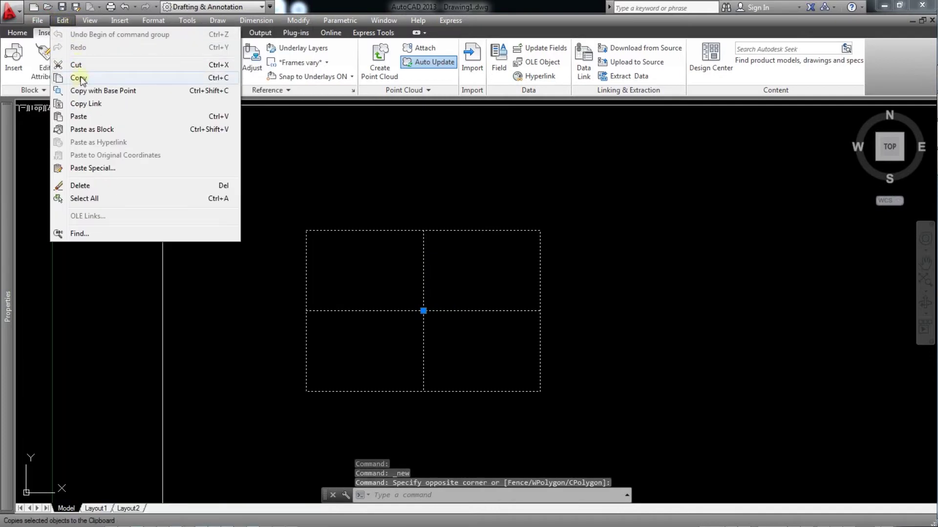
pyautogui.click(80, 79)
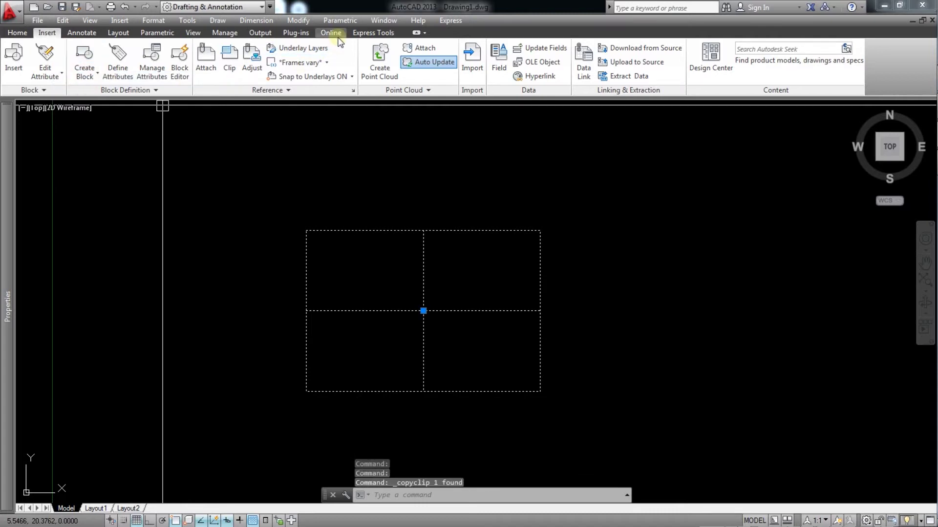
pyautogui.click(371, 21)
pyautogui.click(400, 152)
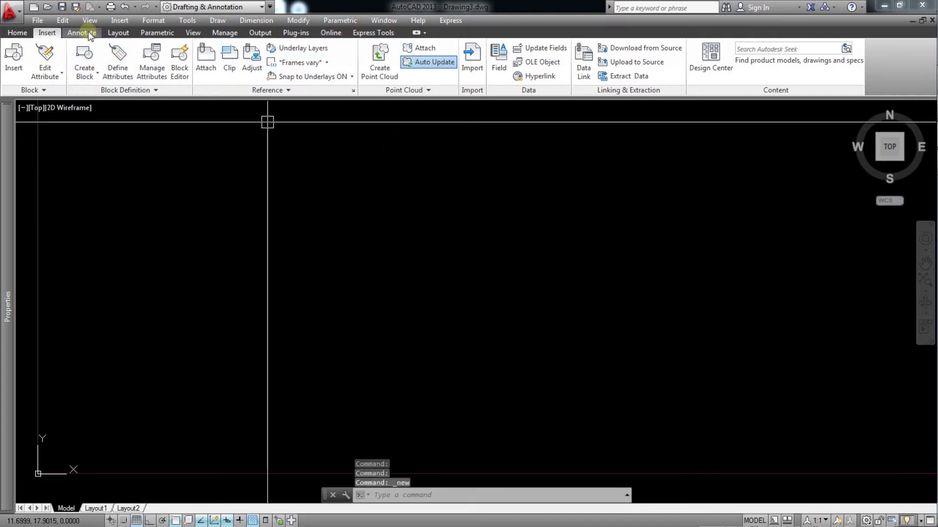
pyautogui.click(62, 20)
pyautogui.click(91, 115)
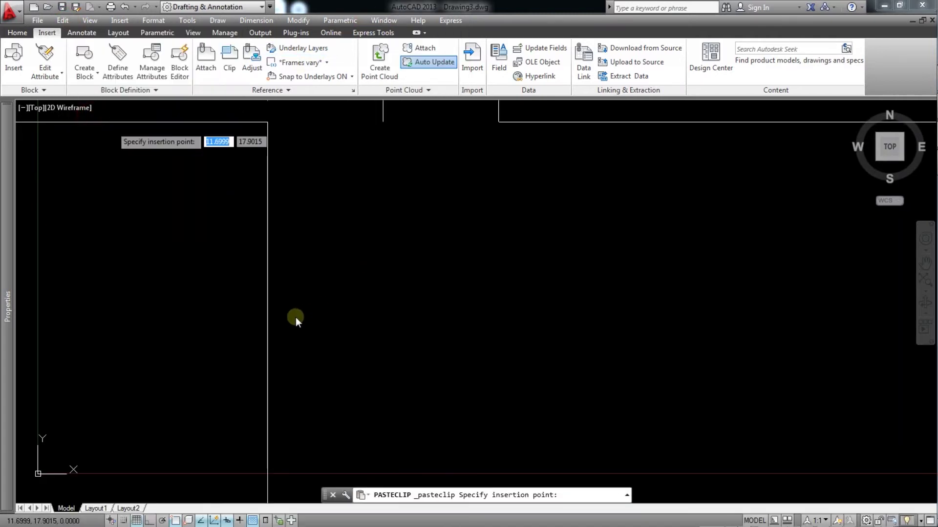
pyautogui.click(353, 355)
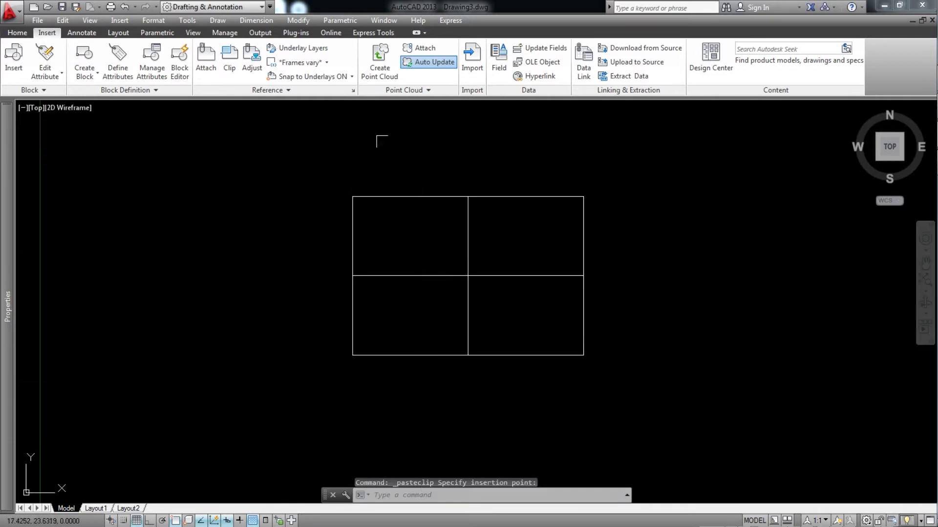
# Step: Paste the copied grid block into Drawing4 as well
pyautogui.click(374, 20)
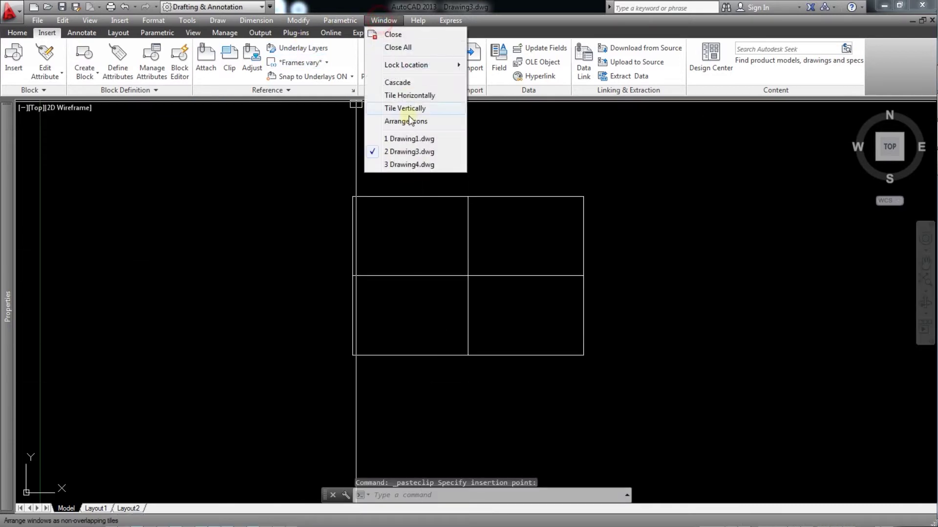
pyautogui.click(409, 165)
pyautogui.click(62, 20)
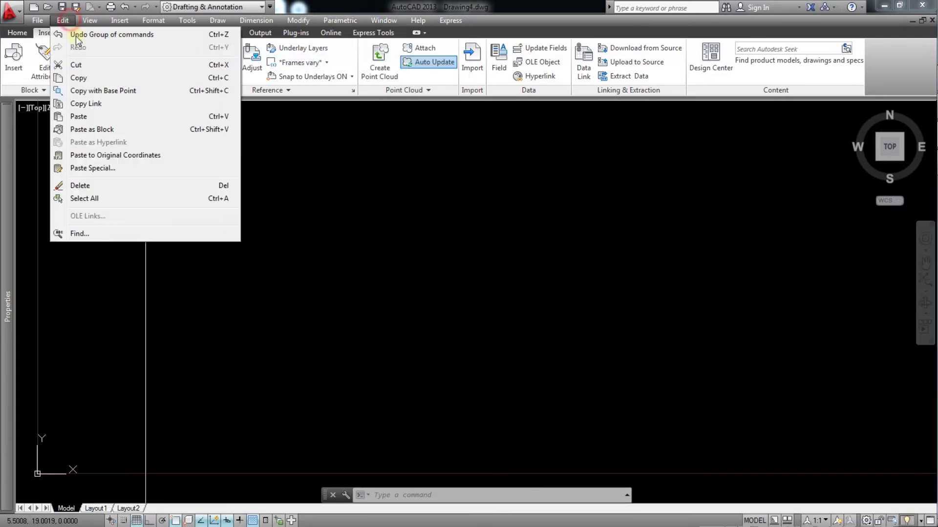
pyautogui.click(81, 116)
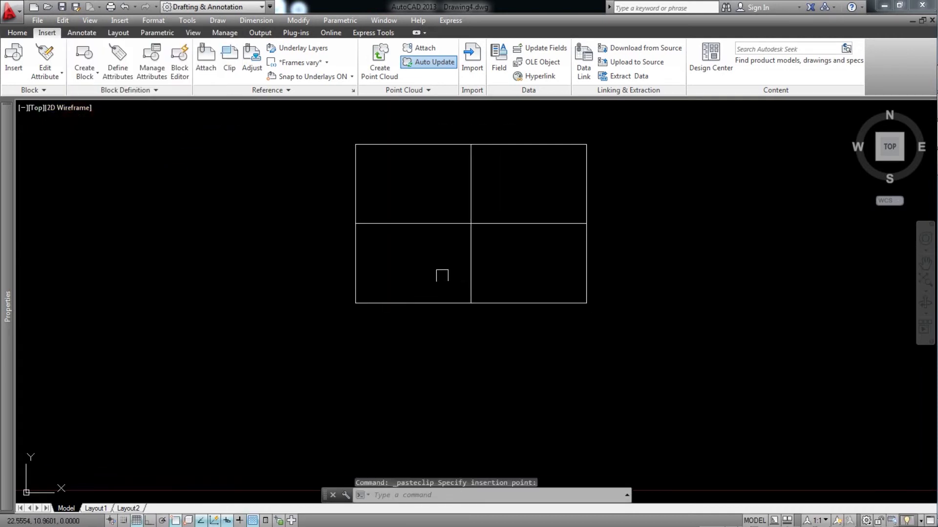
pyautogui.click(418, 279)
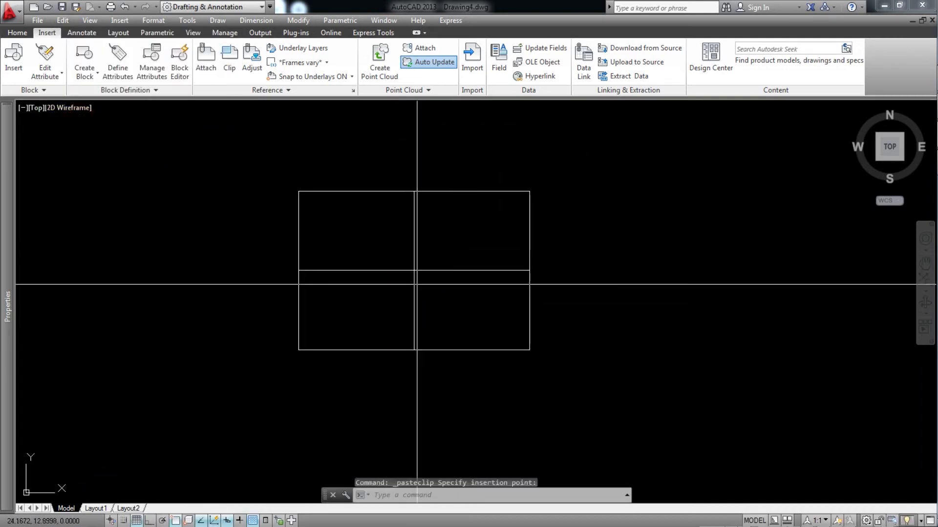
# Step: Back in Drawing1, select the grid and open block 123 in the Block Editor
pyautogui.click(379, 21)
pyautogui.click(388, 148)
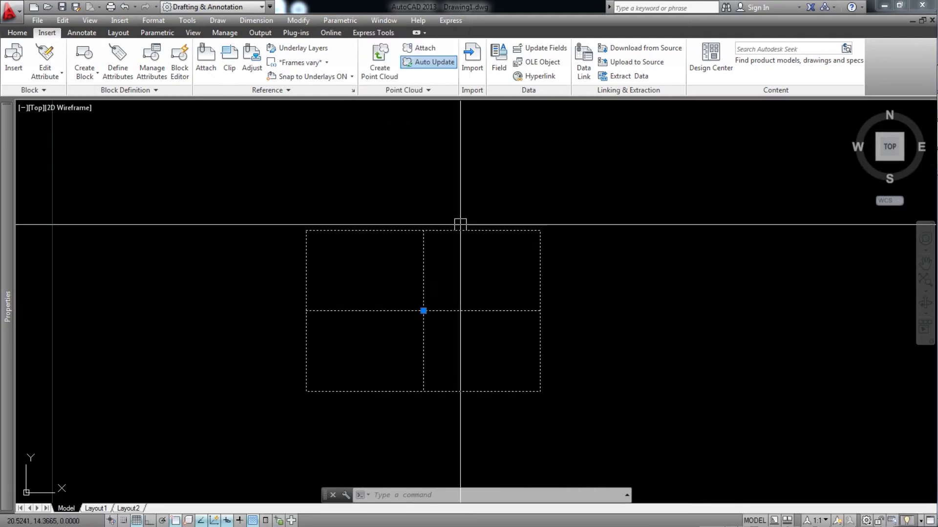
pyautogui.press('Escape')
pyautogui.click(505, 185)
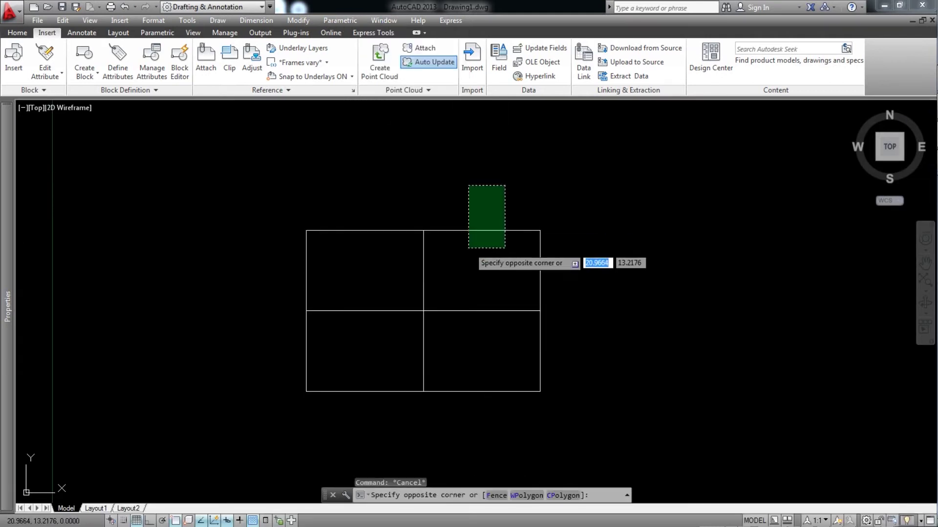
pyautogui.click(469, 248)
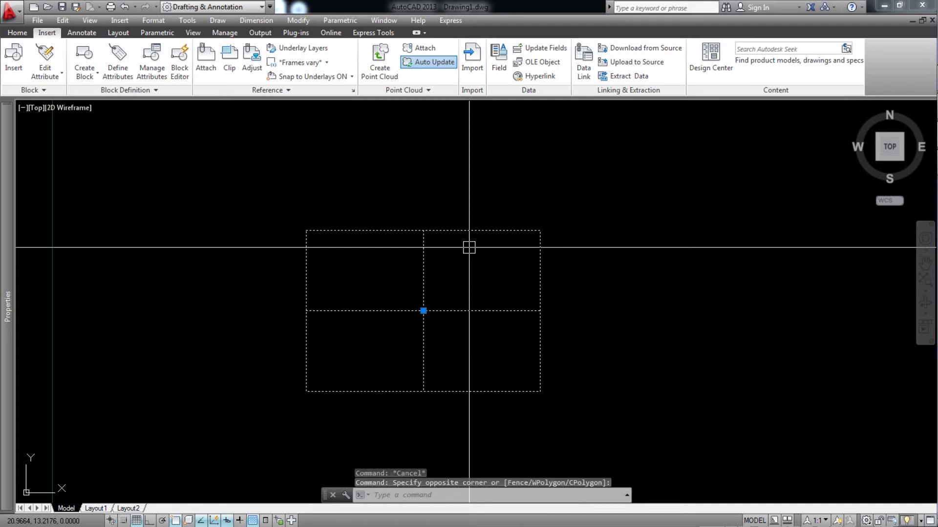
pyautogui.doubleClick(467, 233)
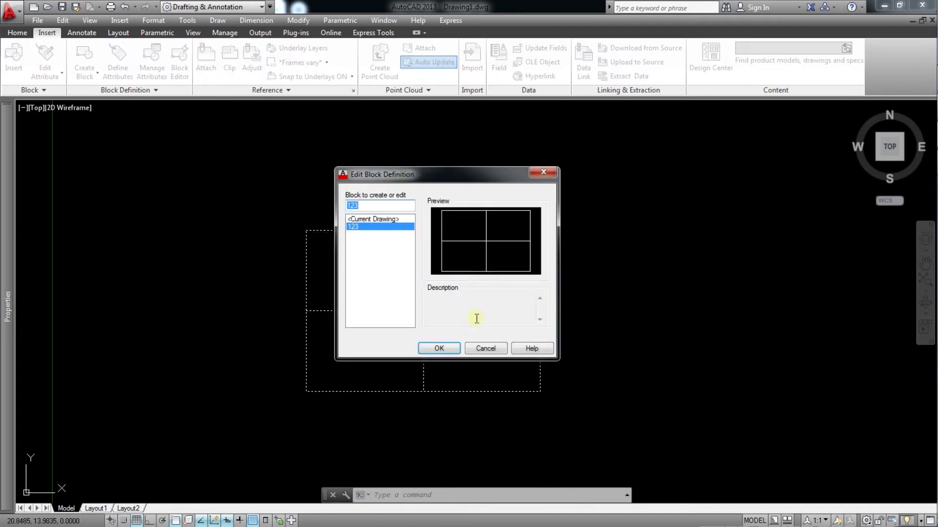
pyautogui.click(439, 348)
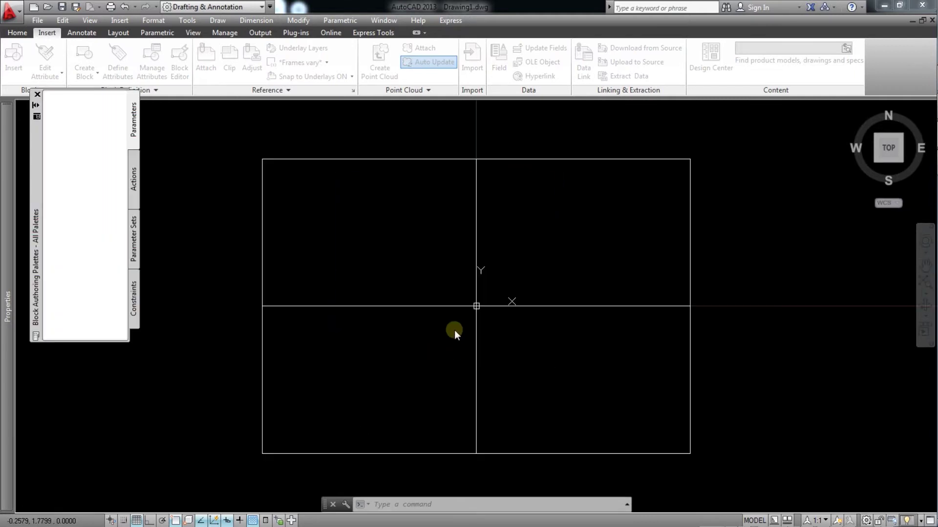
# Step: Erase the vertical and horizontal dividing lines from block 123
pyautogui.click(514, 345)
pyautogui.click(441, 291)
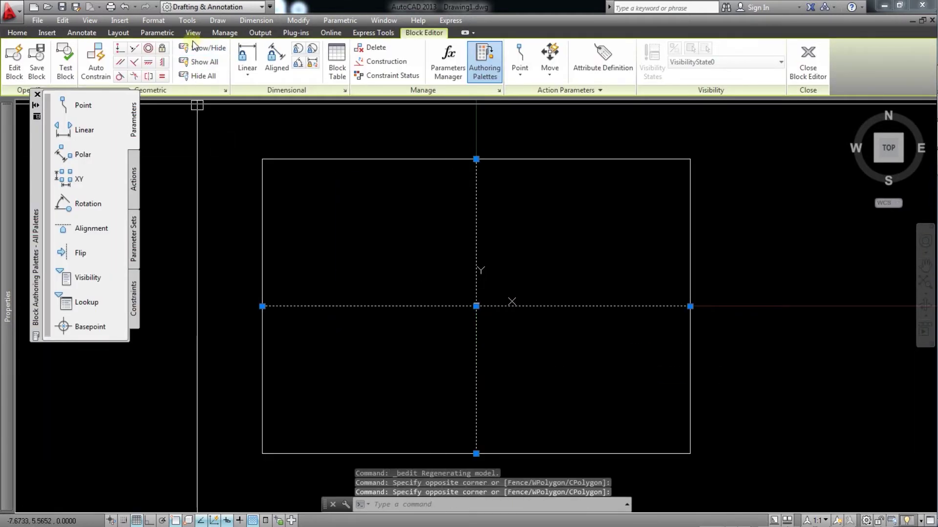
pyautogui.click(17, 33)
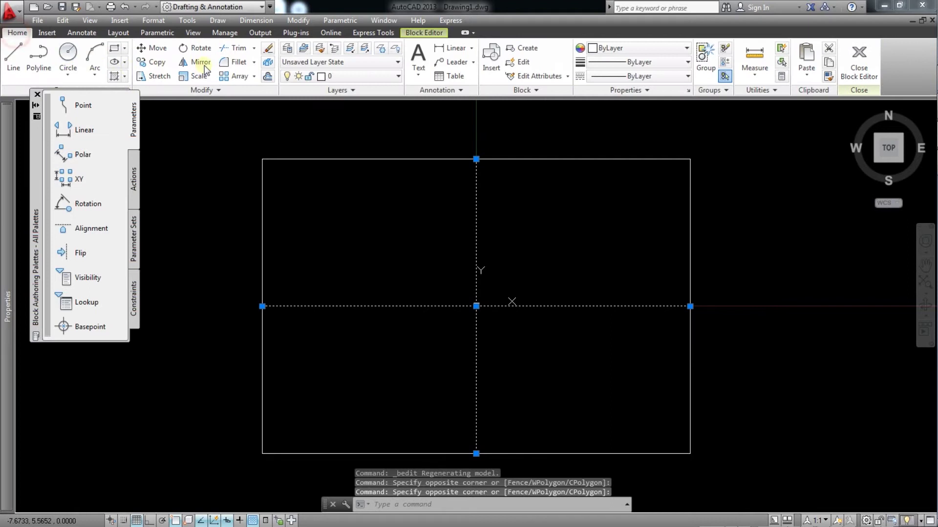
pyautogui.click(265, 49)
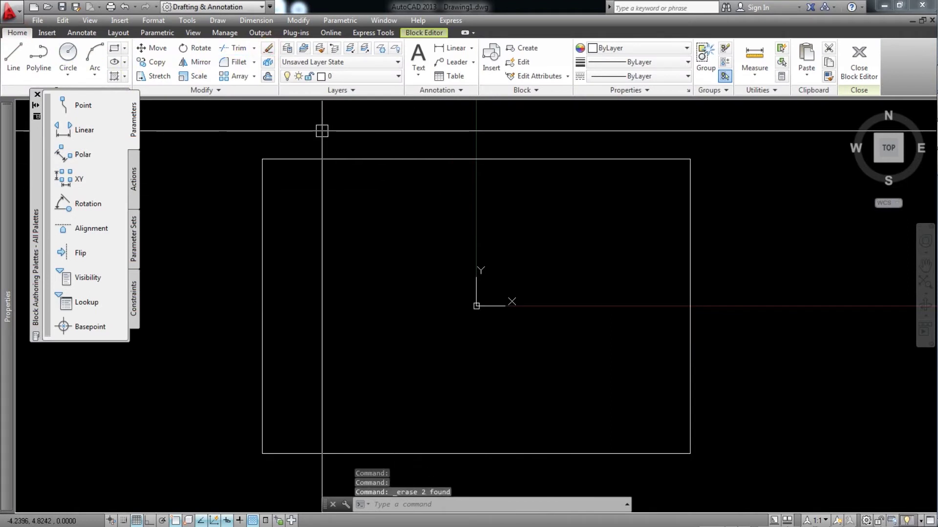
# Step: Close the Block Editor saving block 123, then switch to Drawing3
pyautogui.click(424, 33)
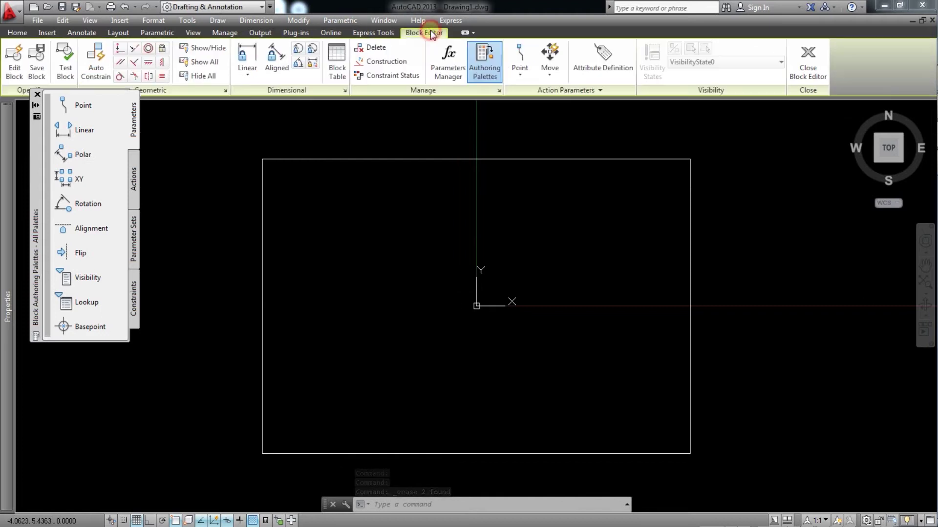
pyautogui.click(813, 61)
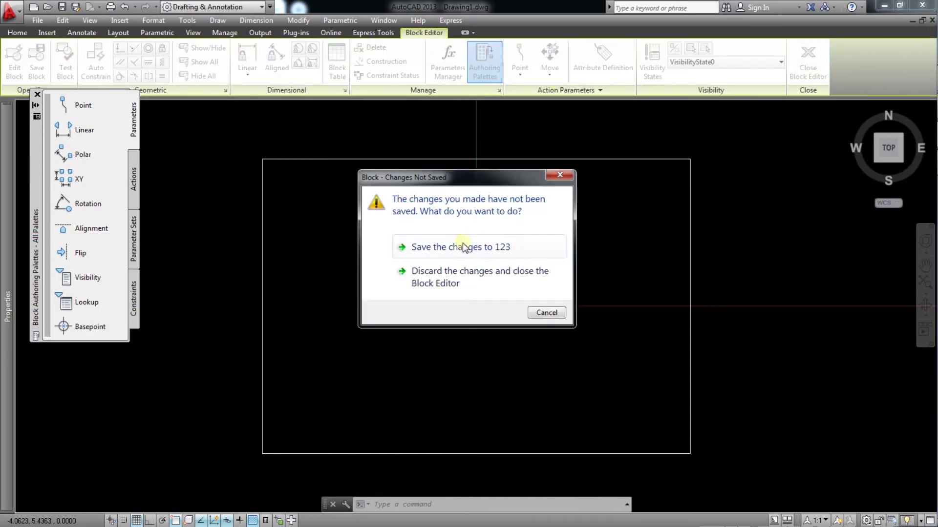
pyautogui.click(463, 244)
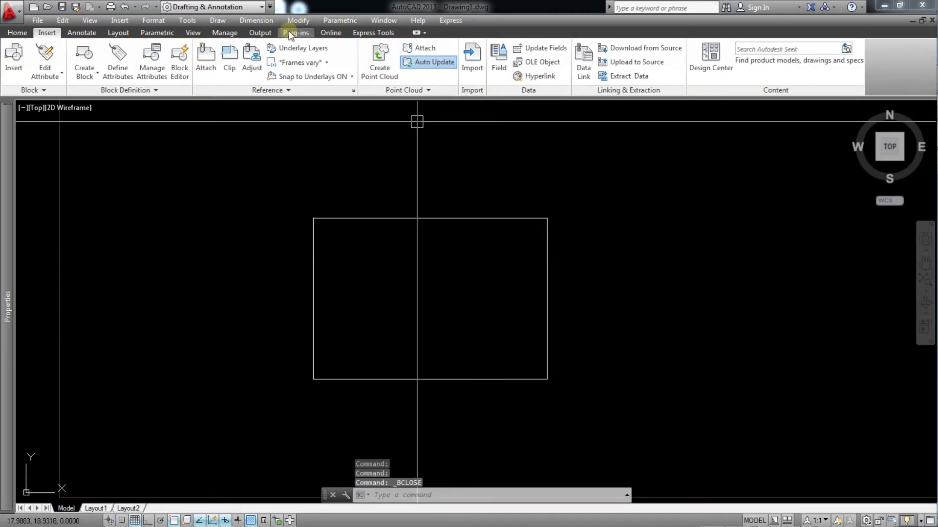
pyautogui.click(384, 20)
pyautogui.click(399, 152)
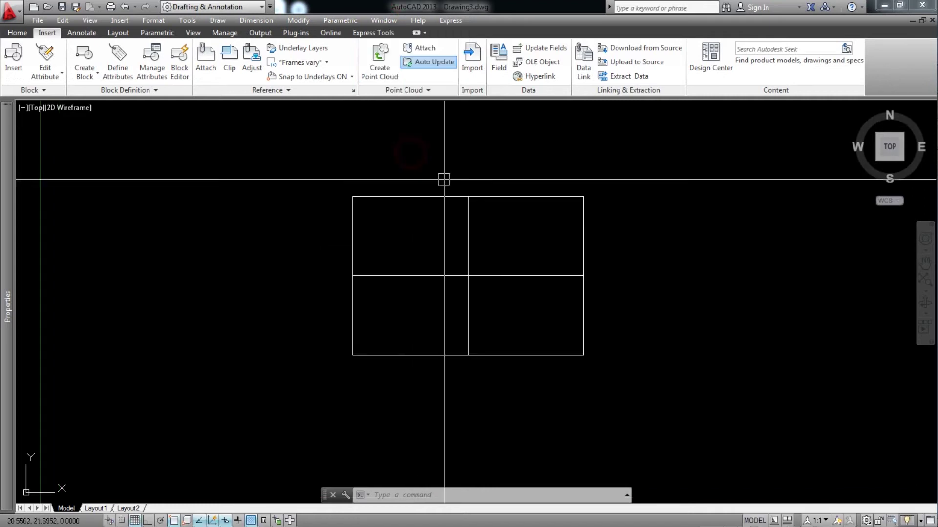
# Step: Open DesignCenter, dock it on the right, and resize it so Drawing3's grid stays visible
pyautogui.click(711, 59)
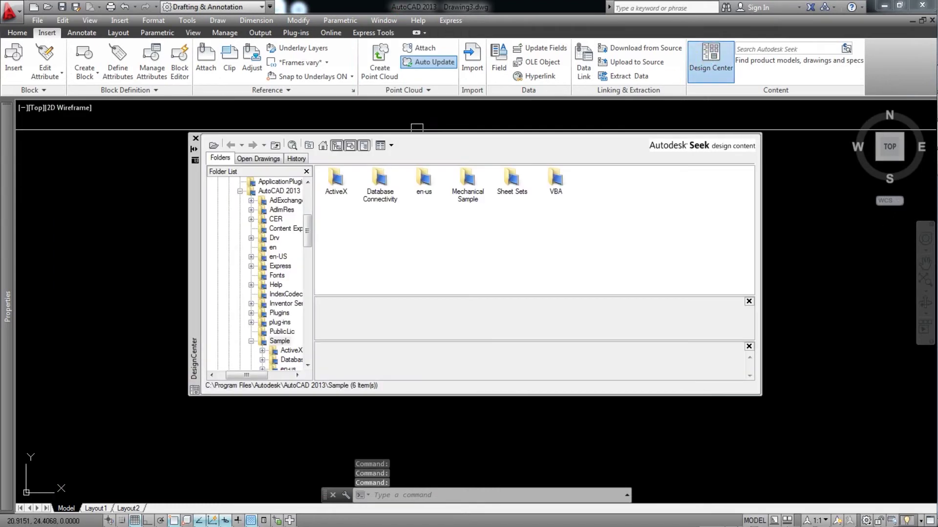
pyautogui.click(433, 142)
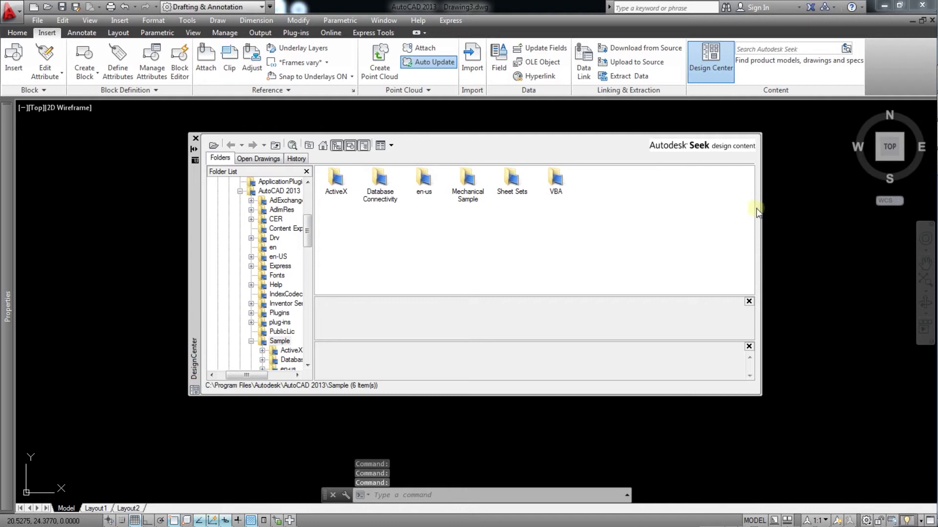
pyautogui.moveTo(199, 191); pyautogui.dragTo(370, 181)
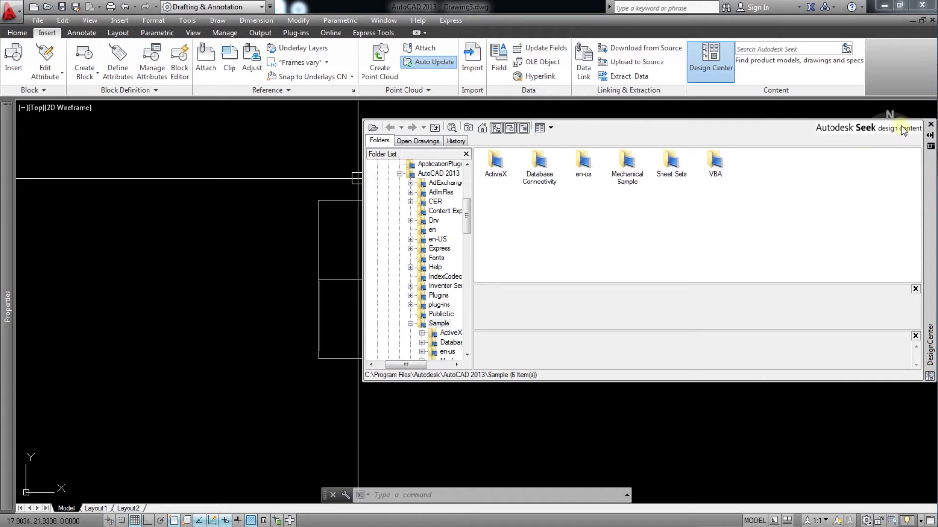
pyautogui.moveTo(904, 117); pyautogui.dragTo(904, 79)
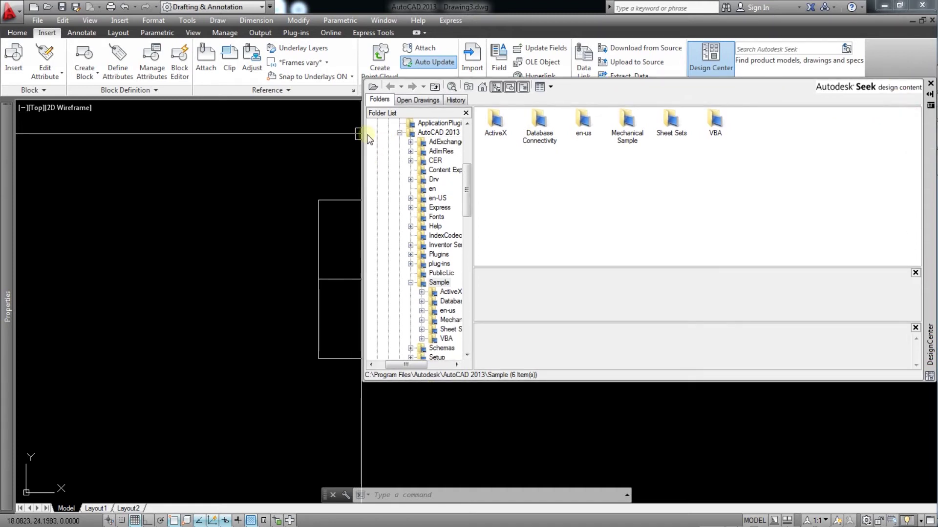
pyautogui.moveTo(361, 133); pyautogui.dragTo(600, 137)
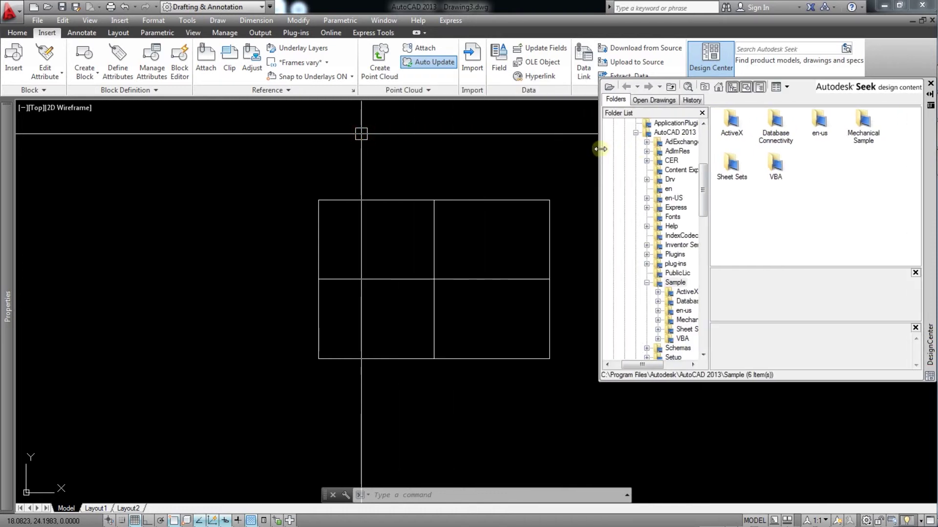
pyautogui.moveTo(705, 178); pyautogui.dragTo(708, 122)
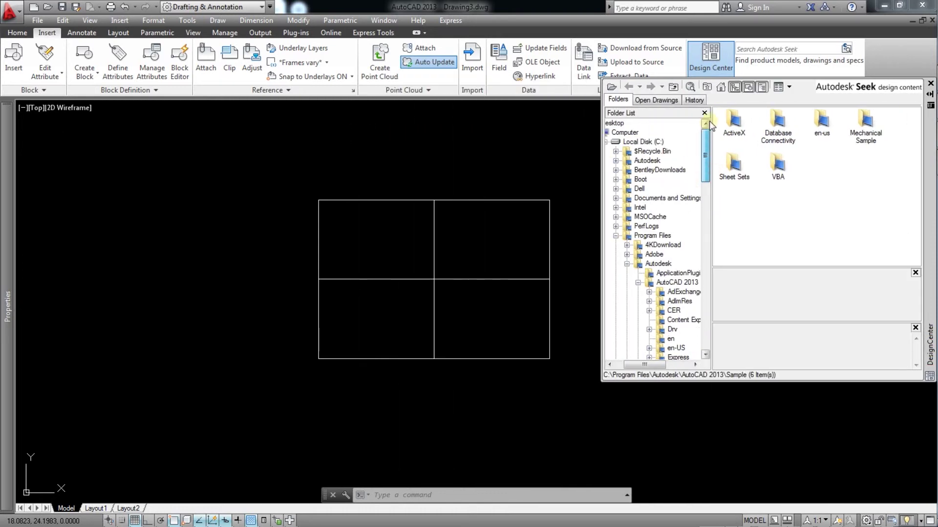
# Step: In DesignCenter's Open Drawings list, expand Drawing3 and Drawing4 to view their block 123
pyautogui.click(663, 100)
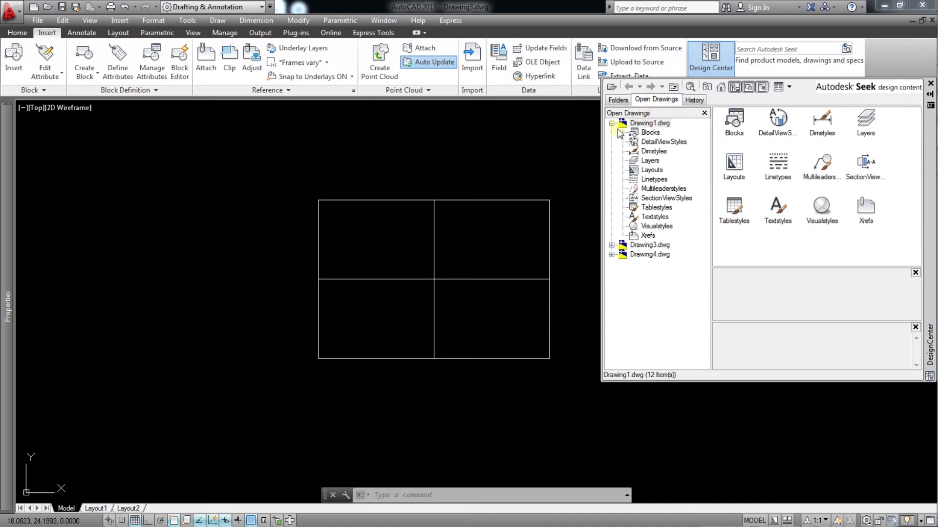
pyautogui.click(612, 245)
pyautogui.click(646, 255)
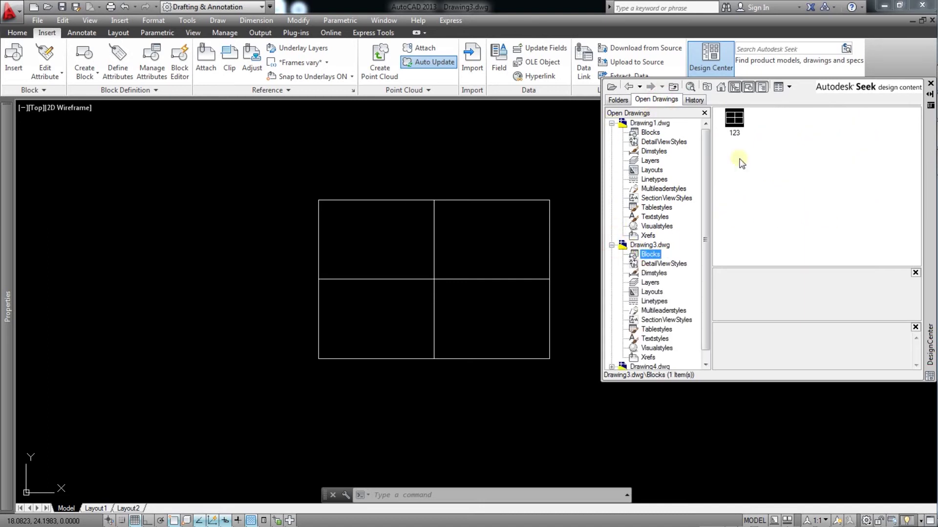
pyautogui.rightClick(740, 125)
pyautogui.click(720, 166)
pyautogui.moveTo(703, 272); pyautogui.dragTo(703, 281)
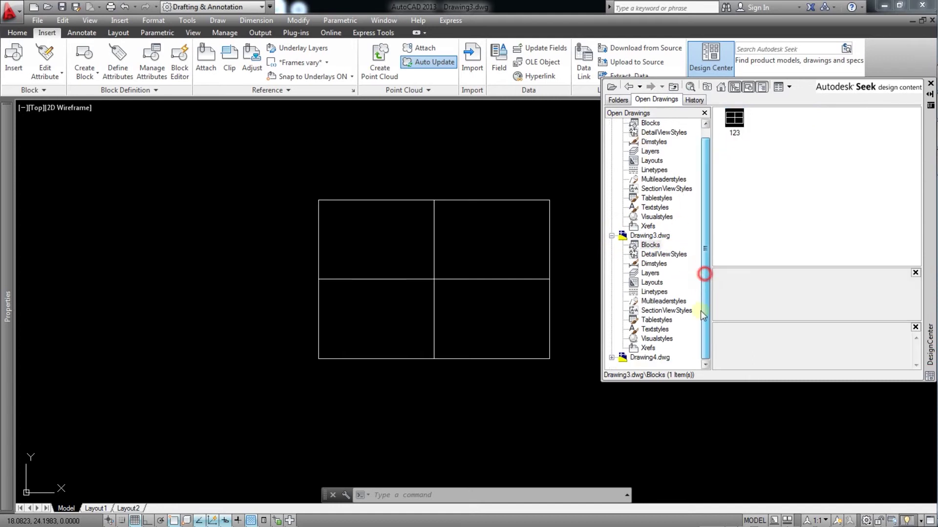
pyautogui.click(612, 356)
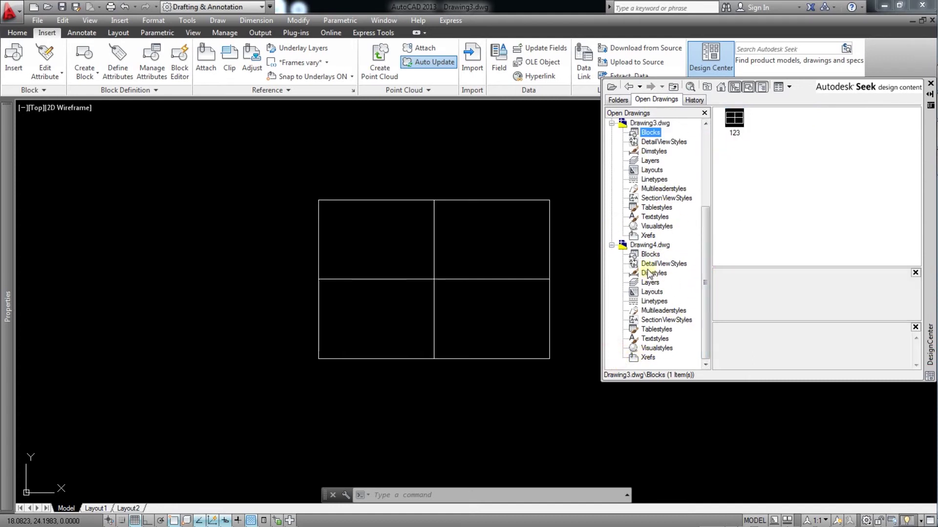
pyautogui.moveTo(706, 215); pyautogui.dragTo(705, 136)
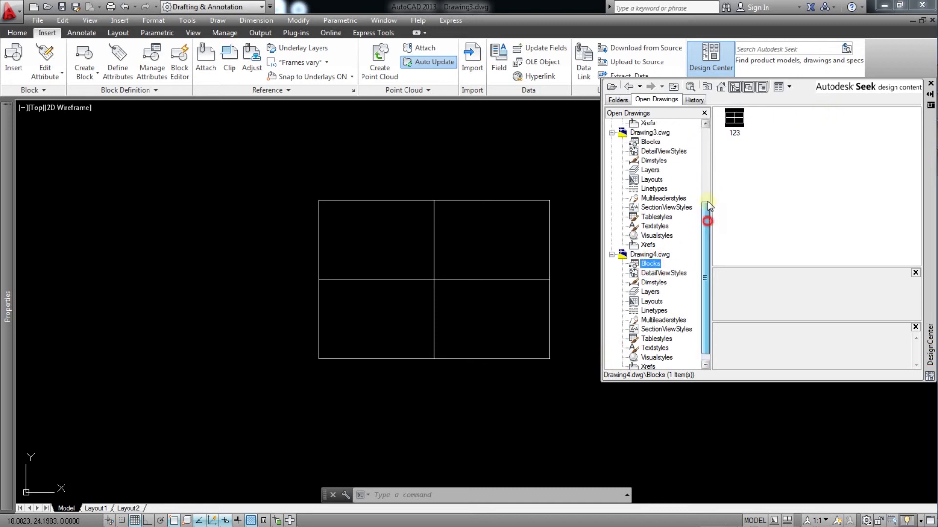
# Step: Redefine block 123 in Drawing3 and Drawing4 from Drawing1 using 'Redefine only'
pyautogui.rightClick(738, 124)
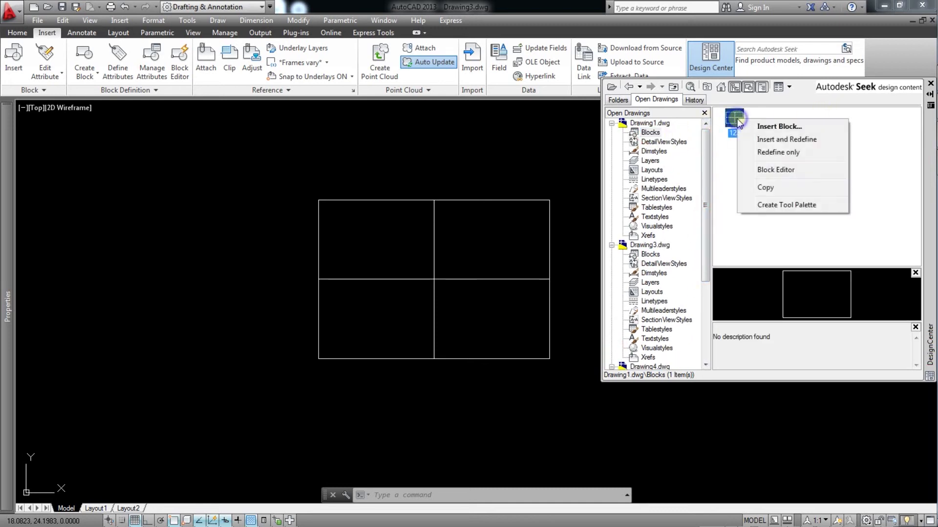
pyautogui.click(768, 154)
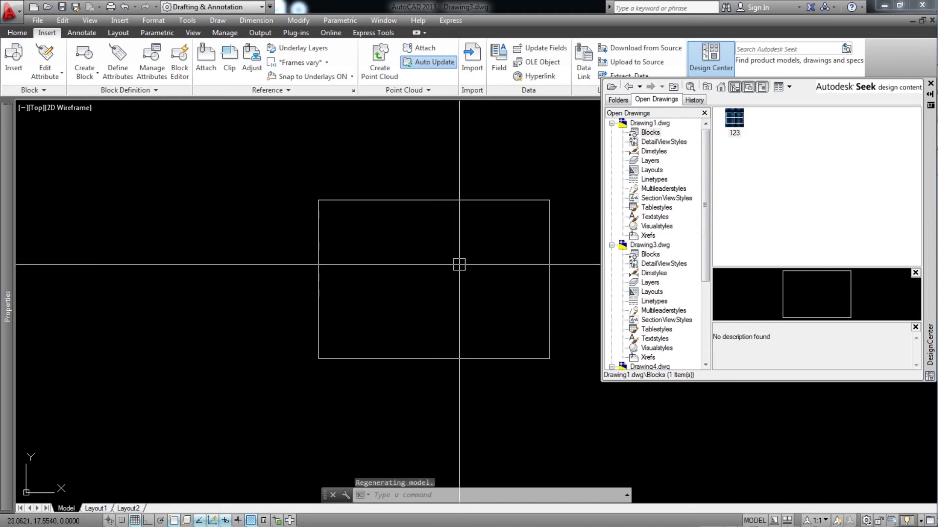
pyautogui.click(384, 20)
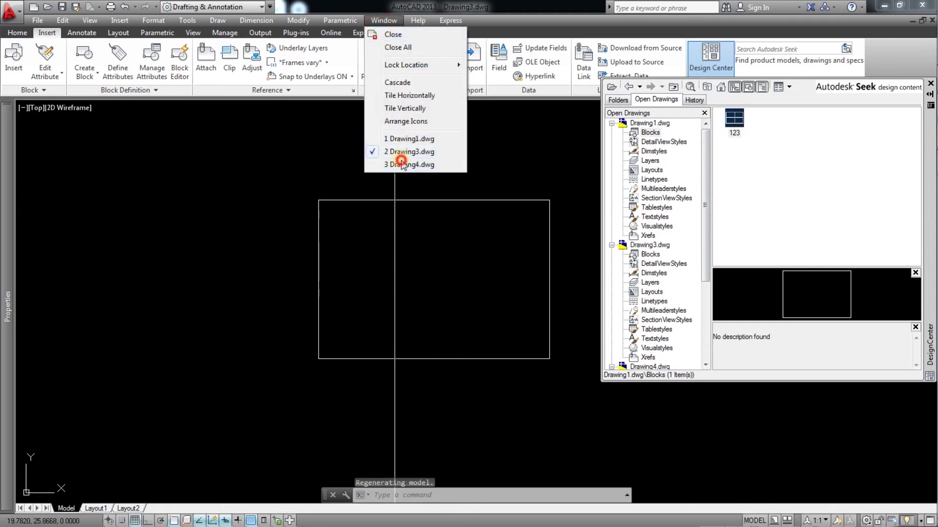
pyautogui.click(406, 163)
pyautogui.rightClick(738, 121)
pyautogui.click(764, 151)
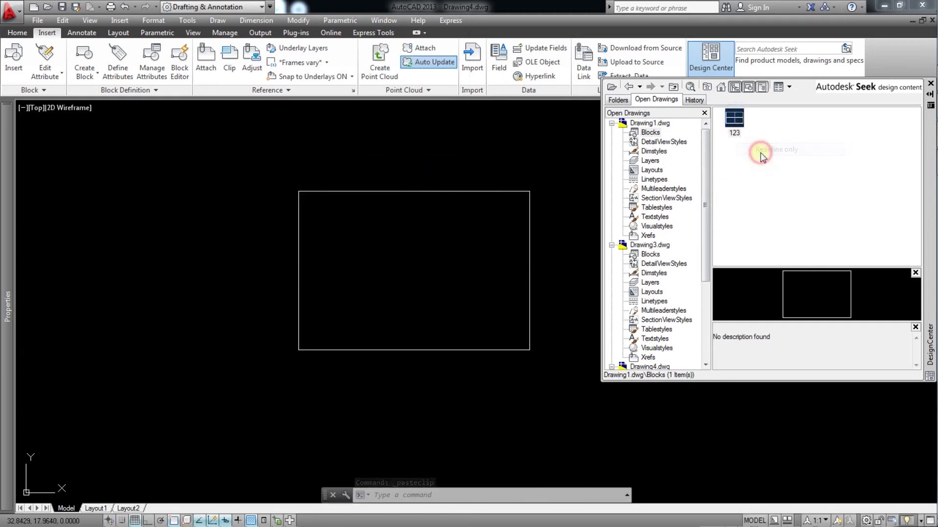
# Step: Cycle through Drawing1, Drawing3 and Drawing4 to check the redefined block
pyautogui.click(384, 20)
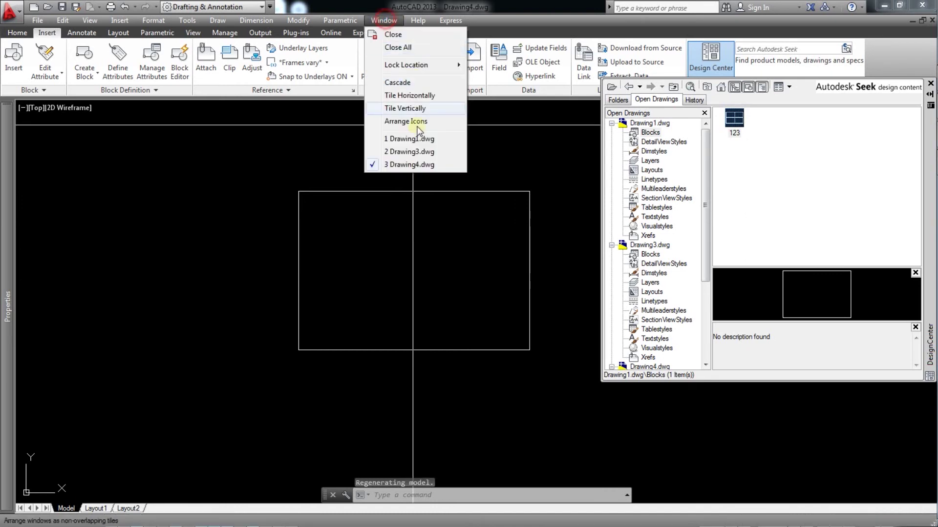
pyautogui.click(414, 140)
pyautogui.click(384, 20)
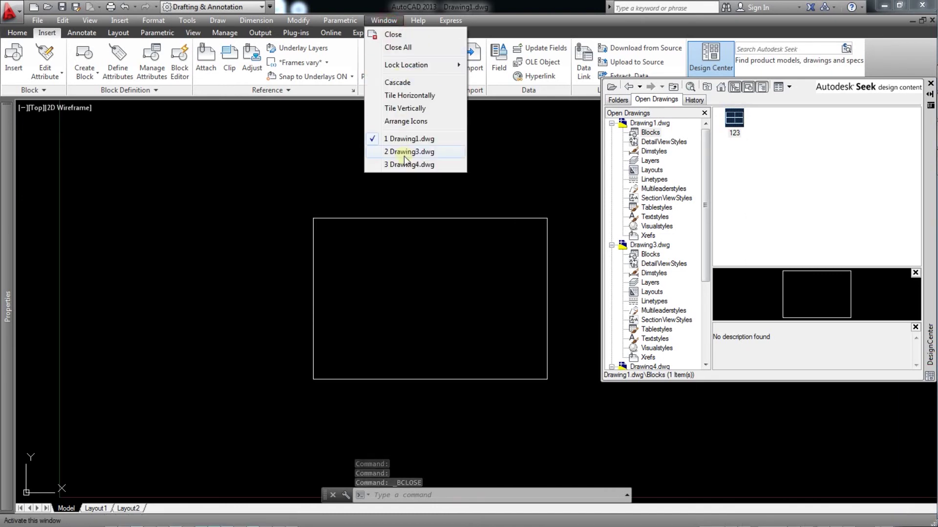
pyautogui.click(405, 152)
pyautogui.click(384, 21)
pyautogui.click(415, 166)
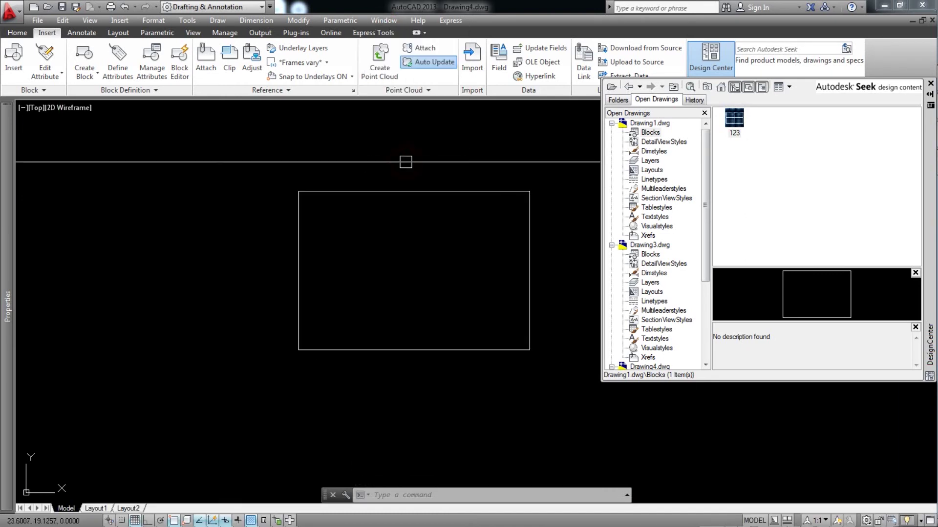
# Step: Open block 123 in the Block Editor and draw the upper-left to lower-right diagonal
pyautogui.doubleClick(401, 194)
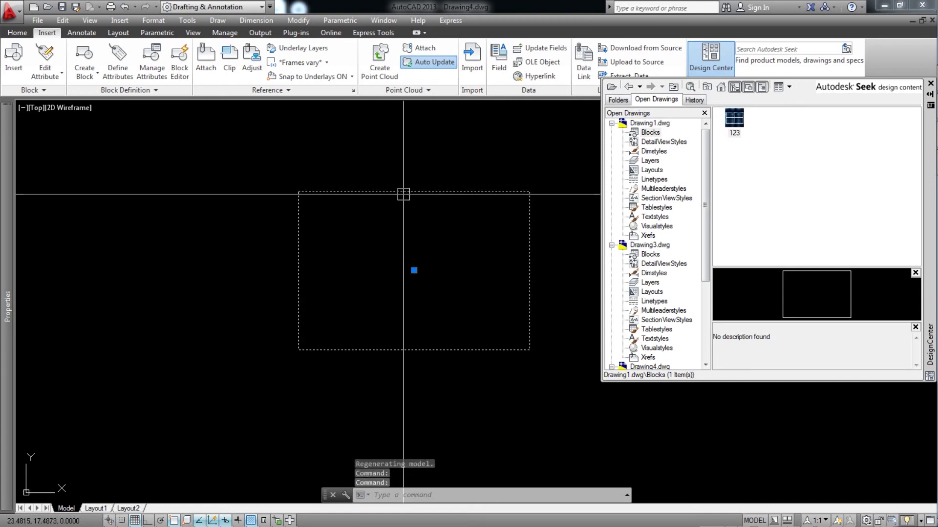
pyautogui.click(453, 349)
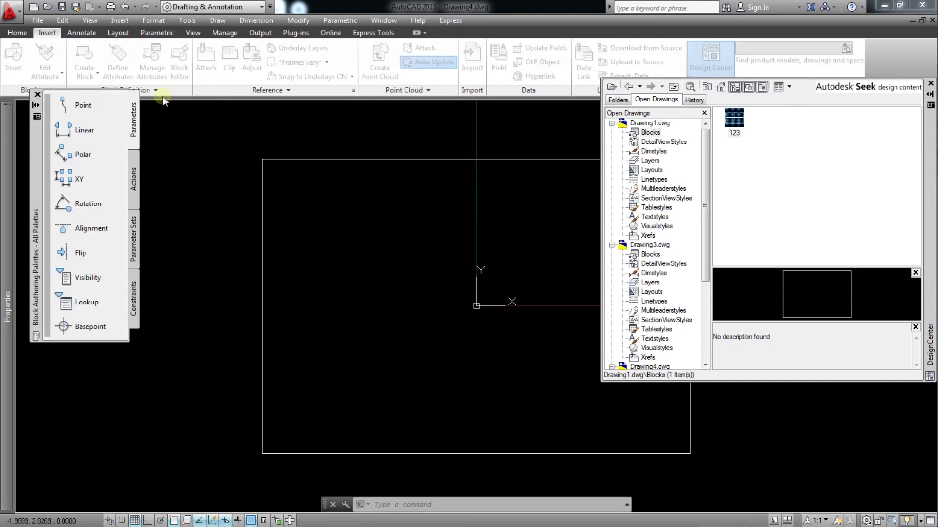
pyautogui.click(19, 33)
pyautogui.click(17, 59)
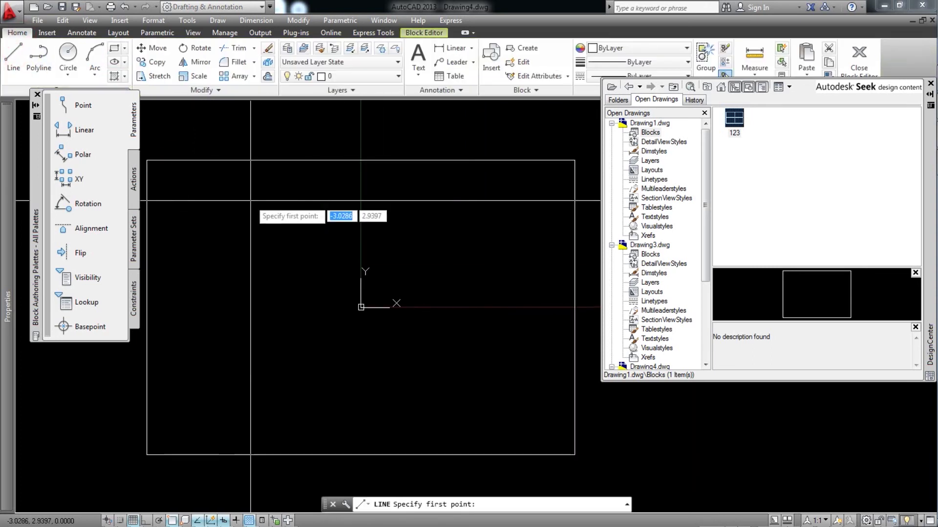
pyautogui.scroll(-2, 147, 195)
pyautogui.click(186, 176)
pyautogui.click(450, 359)
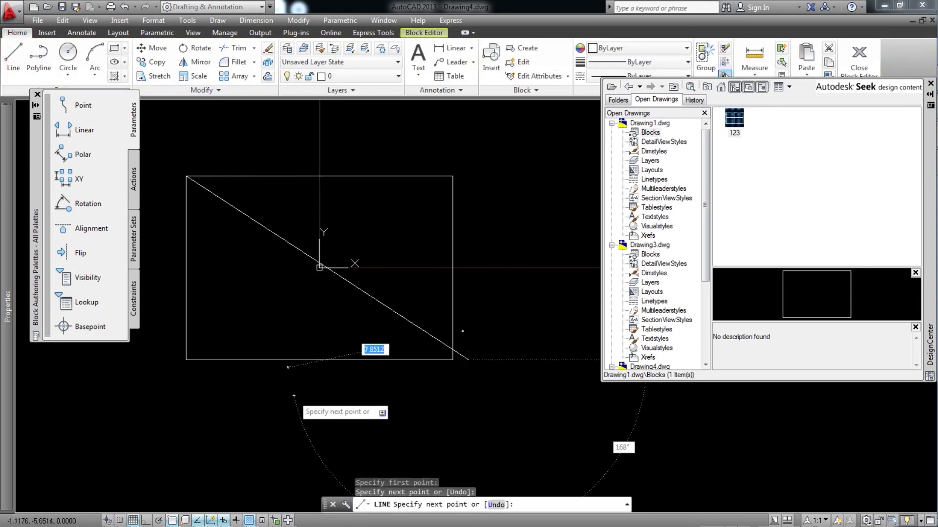
pyautogui.press('Return')
pyautogui.press('Return')
# Step: Draw the lower-left to upper-right diagonal and save block 123 with its X
pyautogui.click(191, 359)
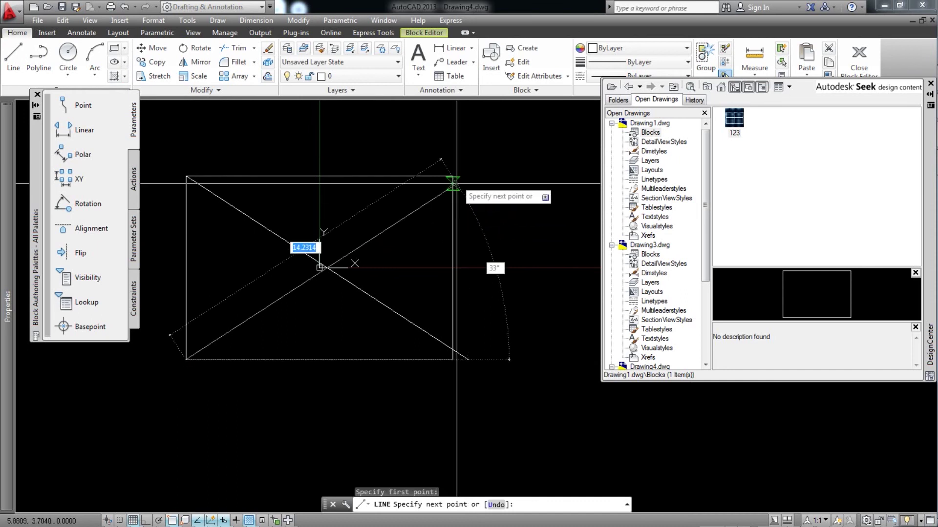
pyautogui.click(452, 177)
pyautogui.press('Return')
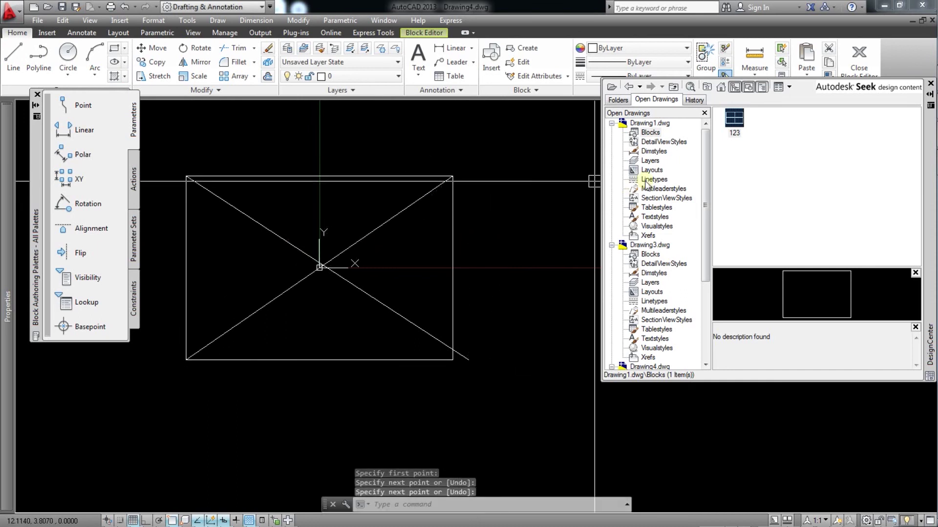
pyautogui.click(859, 58)
pyautogui.click(426, 241)
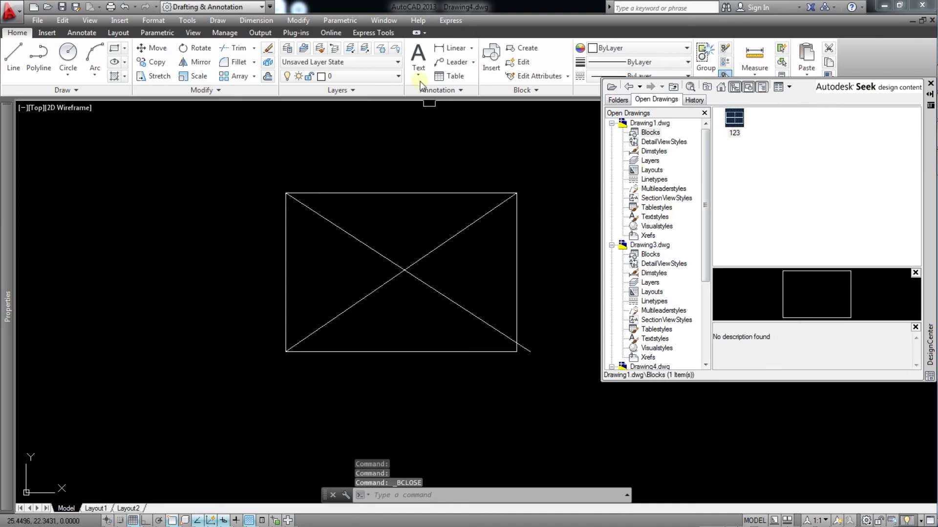
# Step: In Drawing3, redefine block 123 using Drawing4's X-diagonal version from DesignCenter
pyautogui.click(384, 20)
pyautogui.click(411, 153)
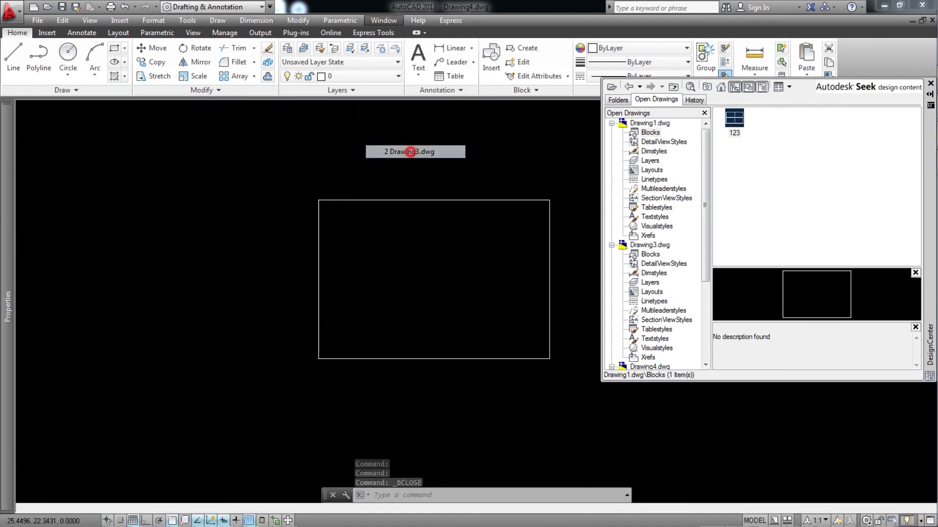
pyautogui.scroll(-5, 706, 248)
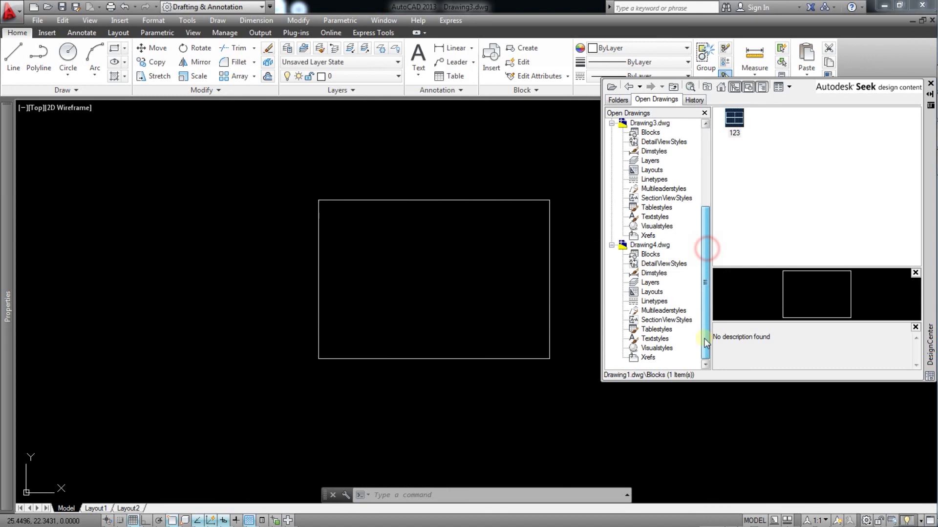
pyautogui.click(650, 245)
pyautogui.rightClick(735, 120)
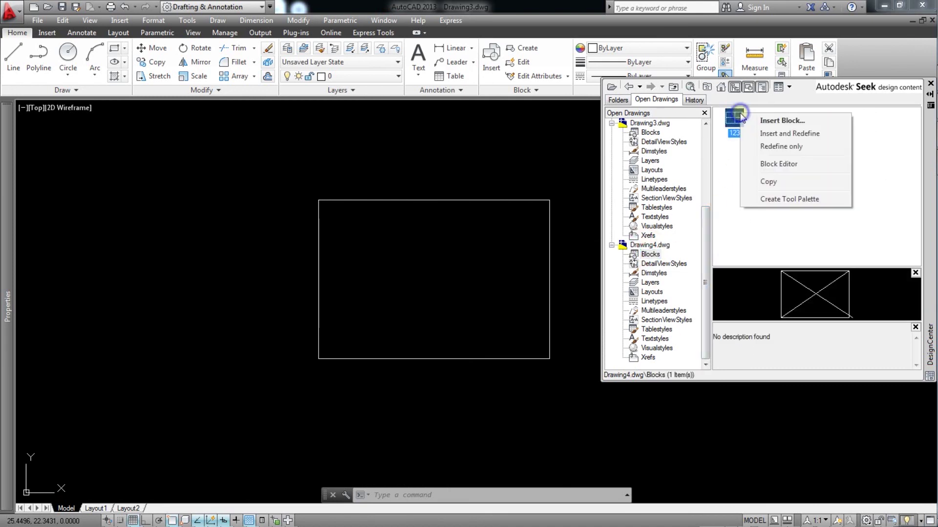
pyautogui.click(763, 145)
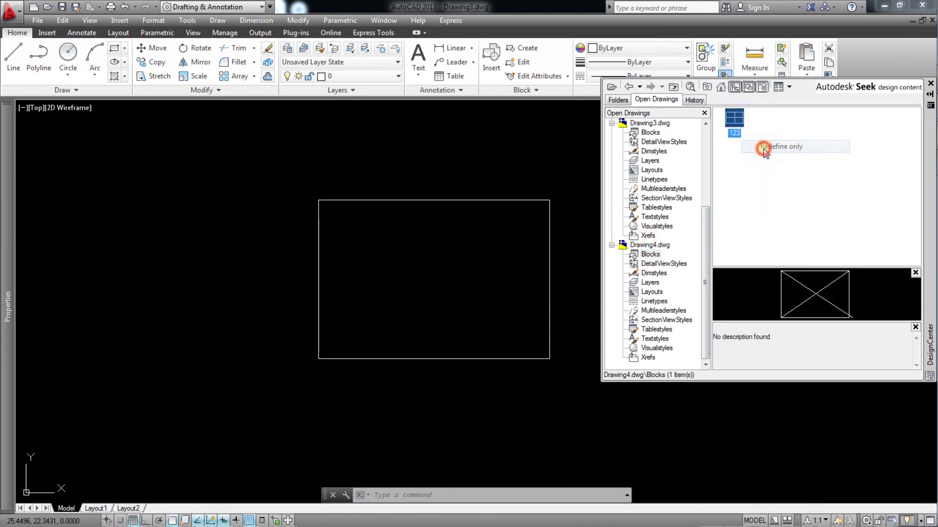
# Step: Redefine Drawing1's block 123 with Drawing4's X-diagonal version
pyautogui.click(384, 21)
pyautogui.click(417, 140)
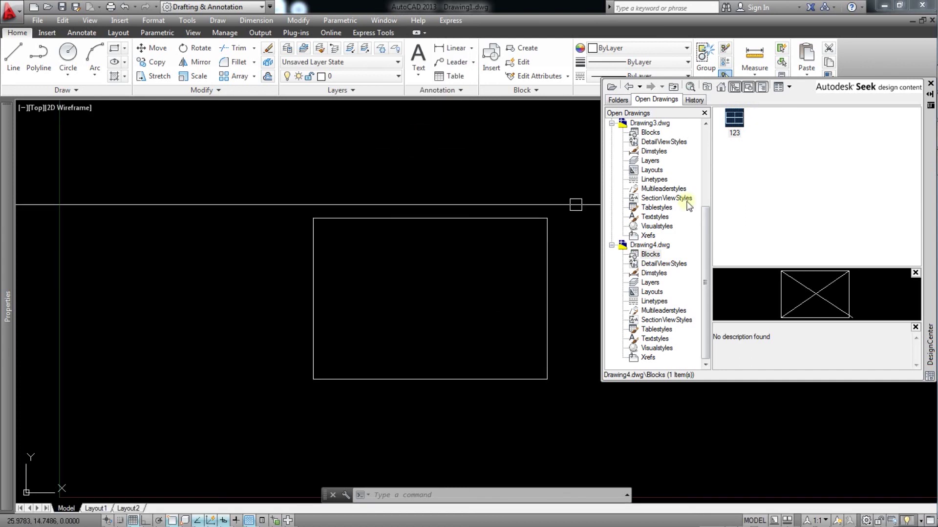
pyautogui.rightClick(743, 126)
pyautogui.click(762, 152)
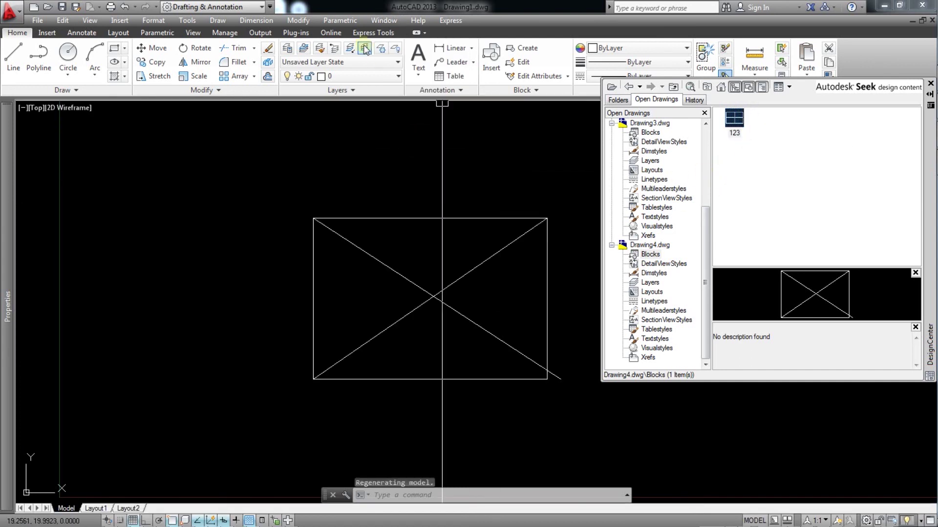
# Step: Check the updated block in Drawing3, then zoom to extents in Drawing4
pyautogui.click(383, 21)
pyautogui.click(406, 153)
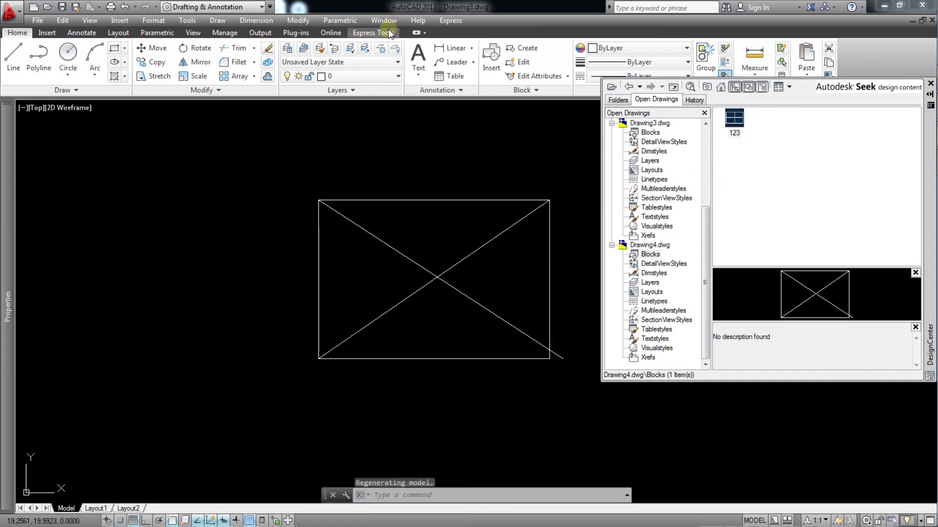
pyautogui.click(384, 20)
pyautogui.click(410, 165)
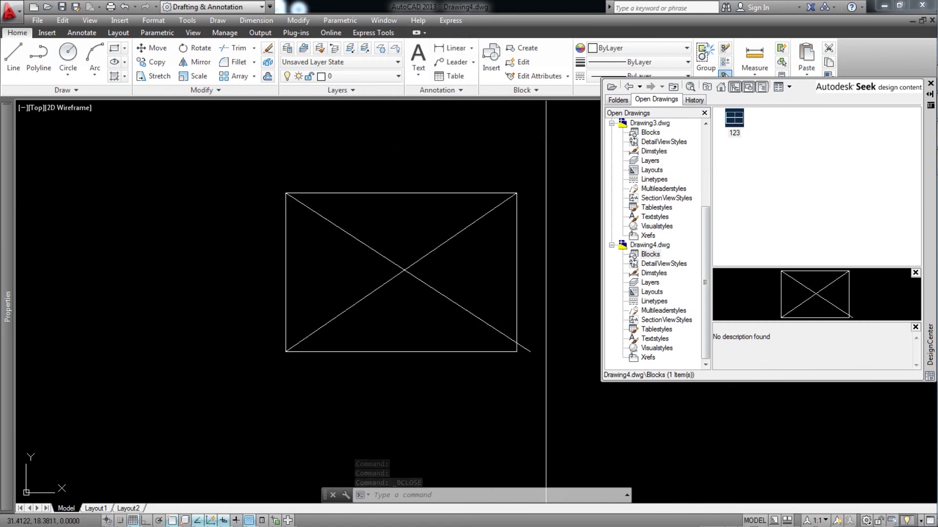
pyautogui.middleClick(572, 162)
pyautogui.middleClick(571, 161)
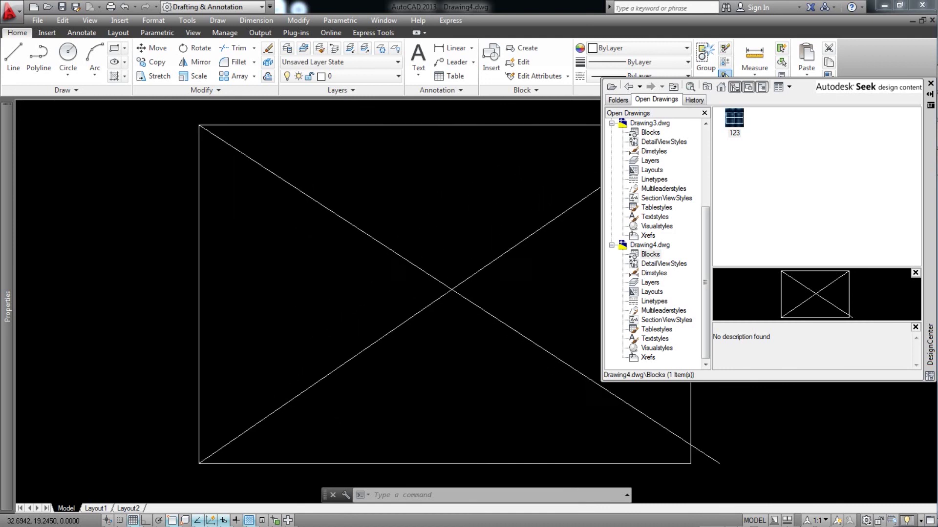